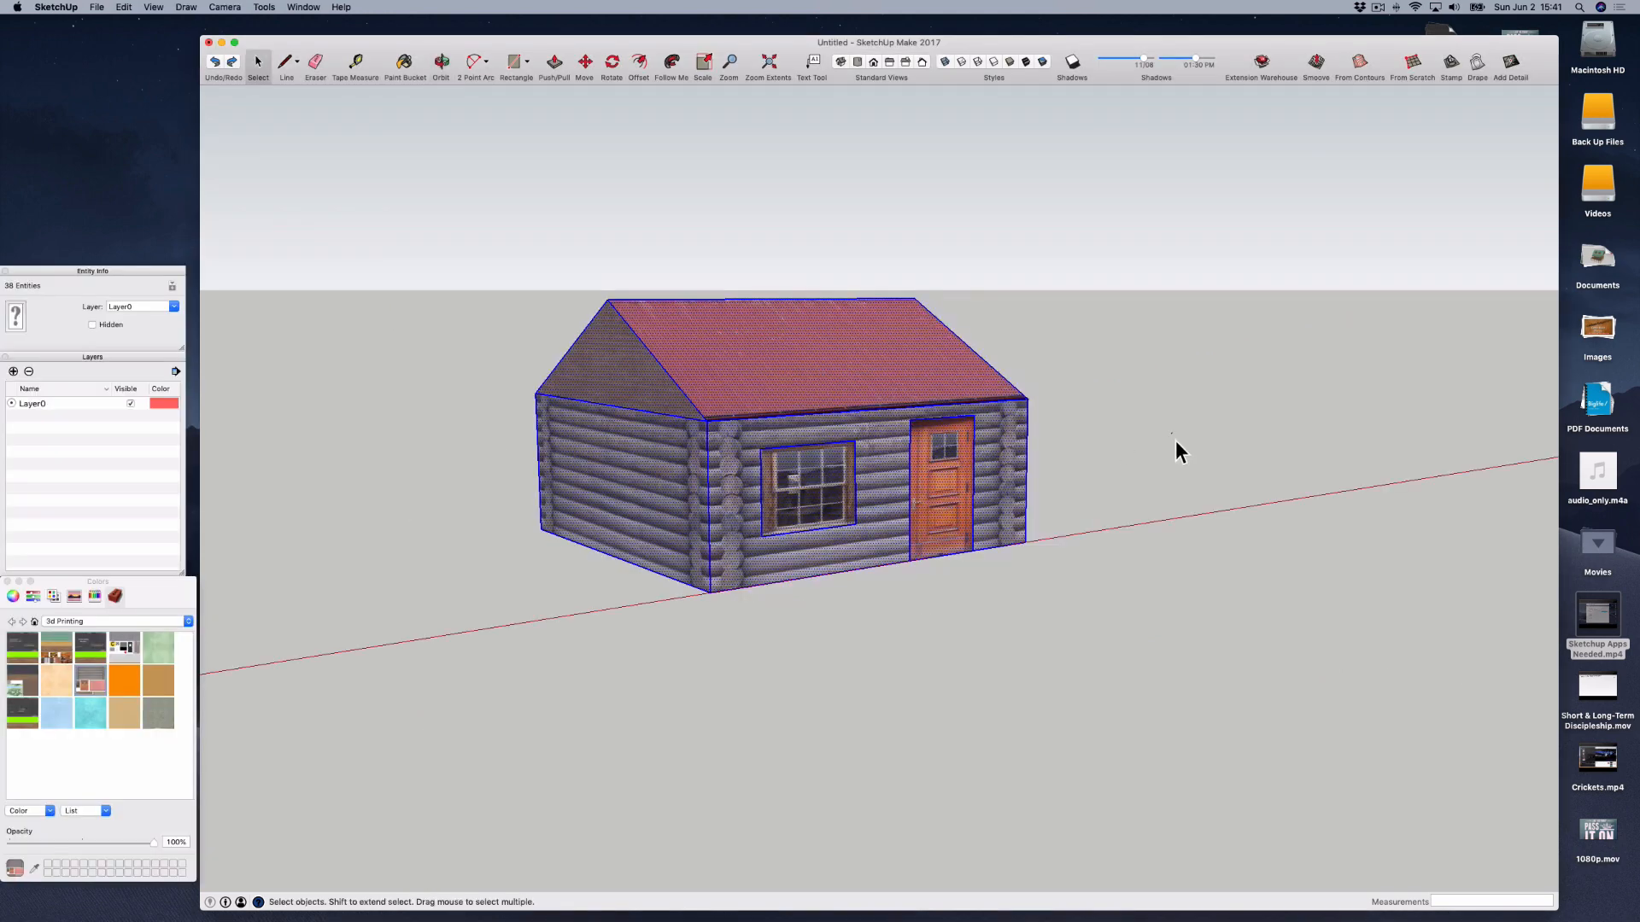
# - Examine the finished log cabin from several sides and the standing scale figure beside the axes origin
pyautogui.click(1175, 441)
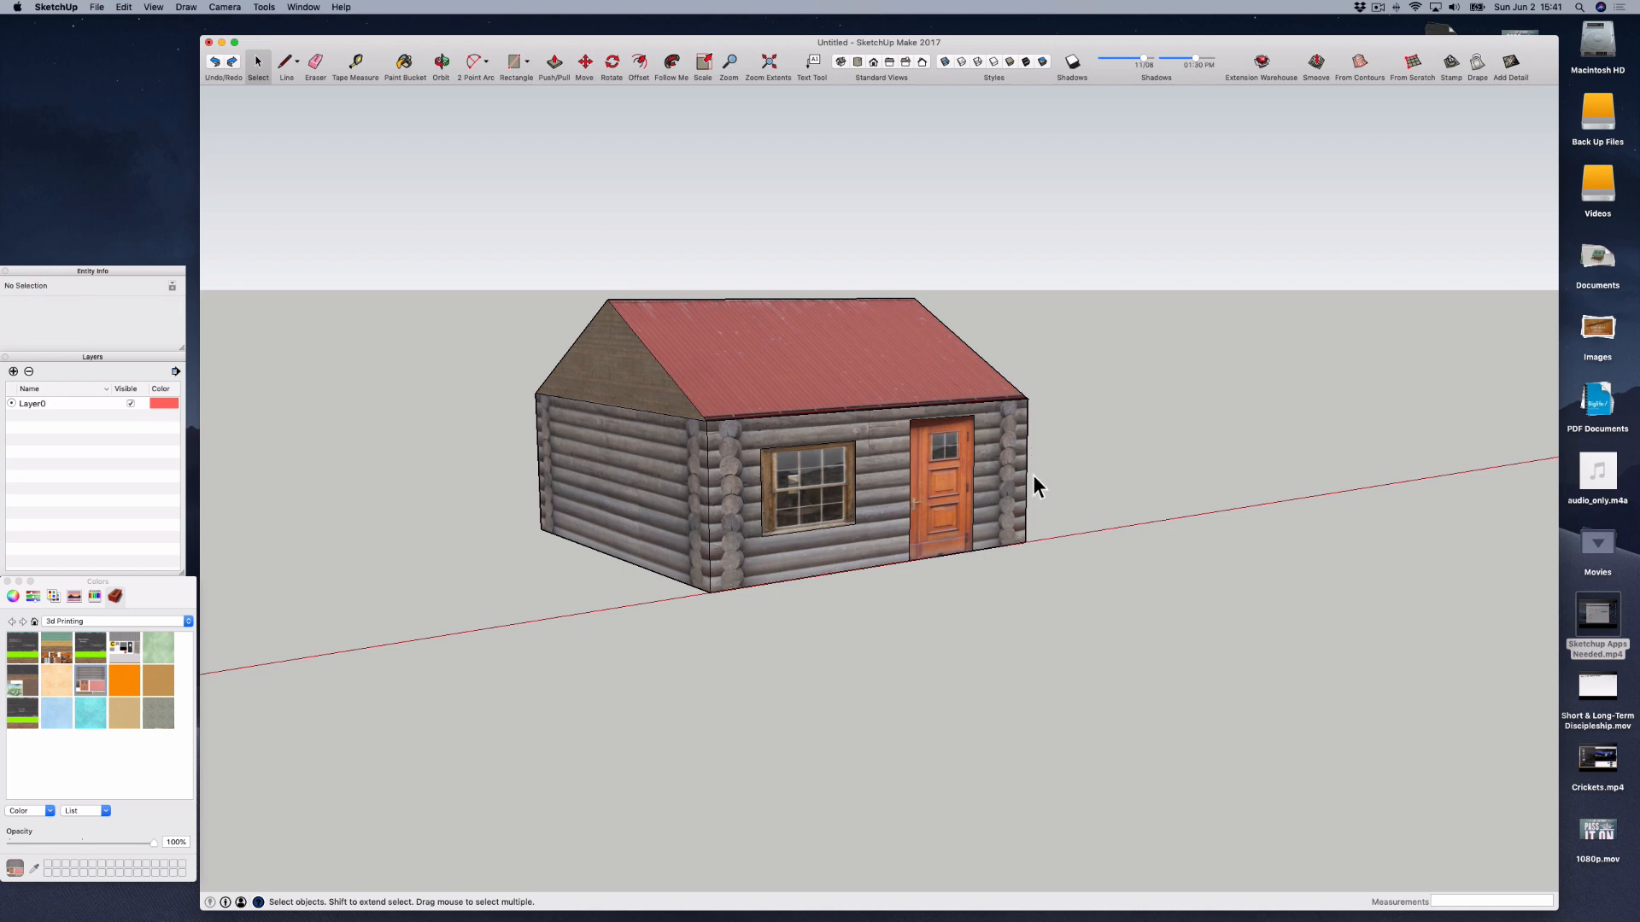
pyautogui.press('o')
pyautogui.moveTo(1032, 475); pyautogui.dragTo(589, 579)
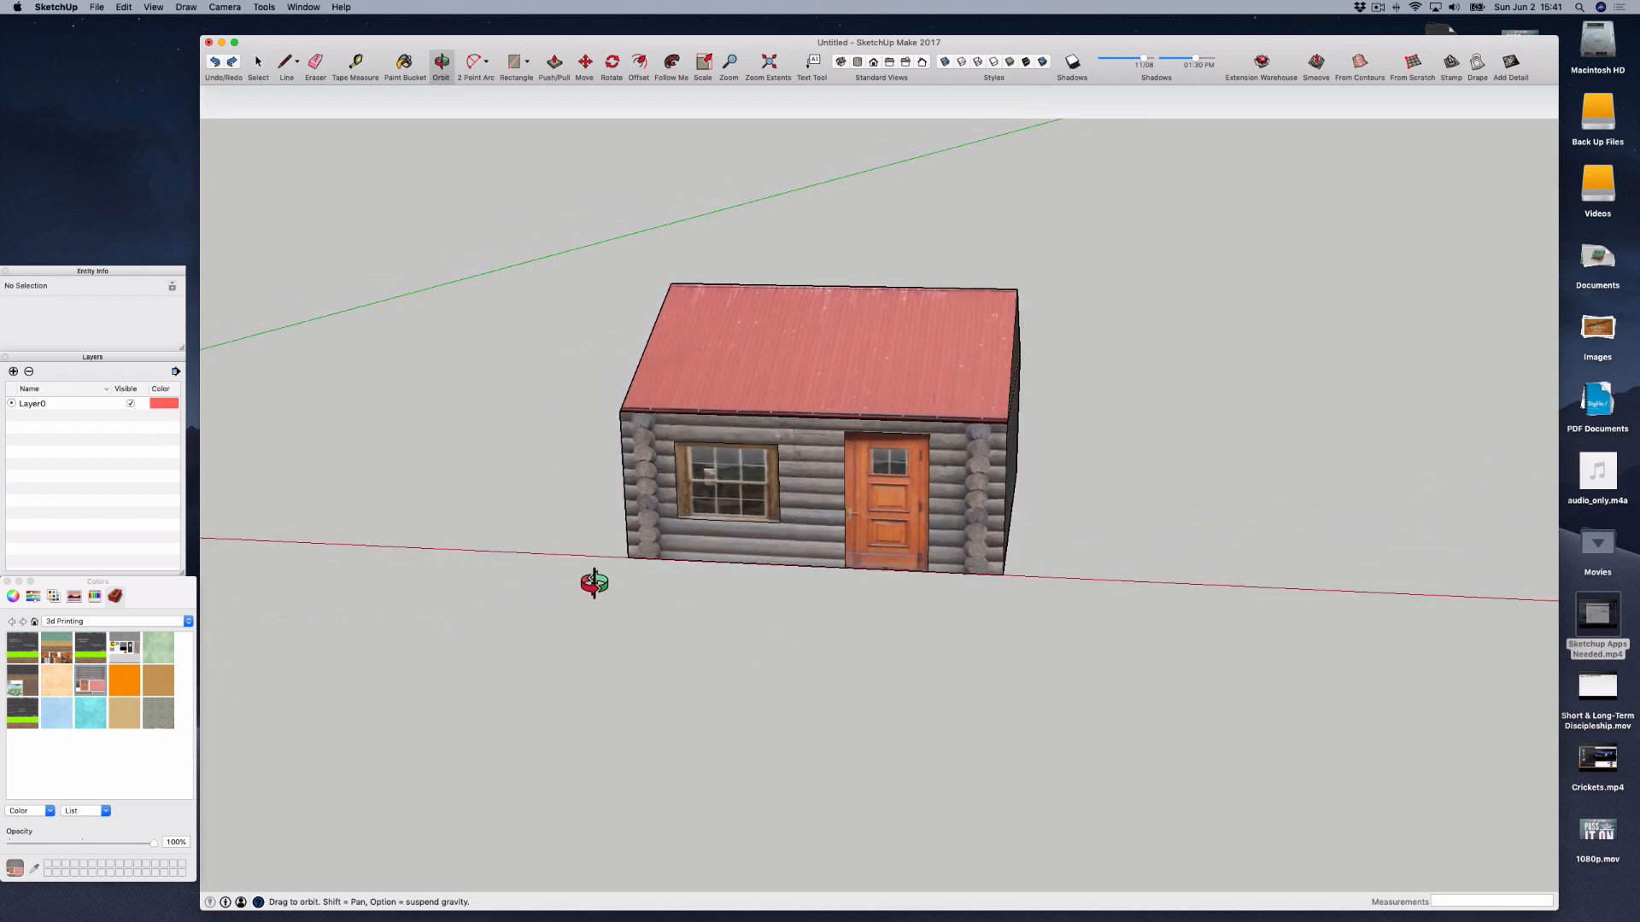
pyautogui.moveTo(1219, 575); pyautogui.dragTo(920, 559)
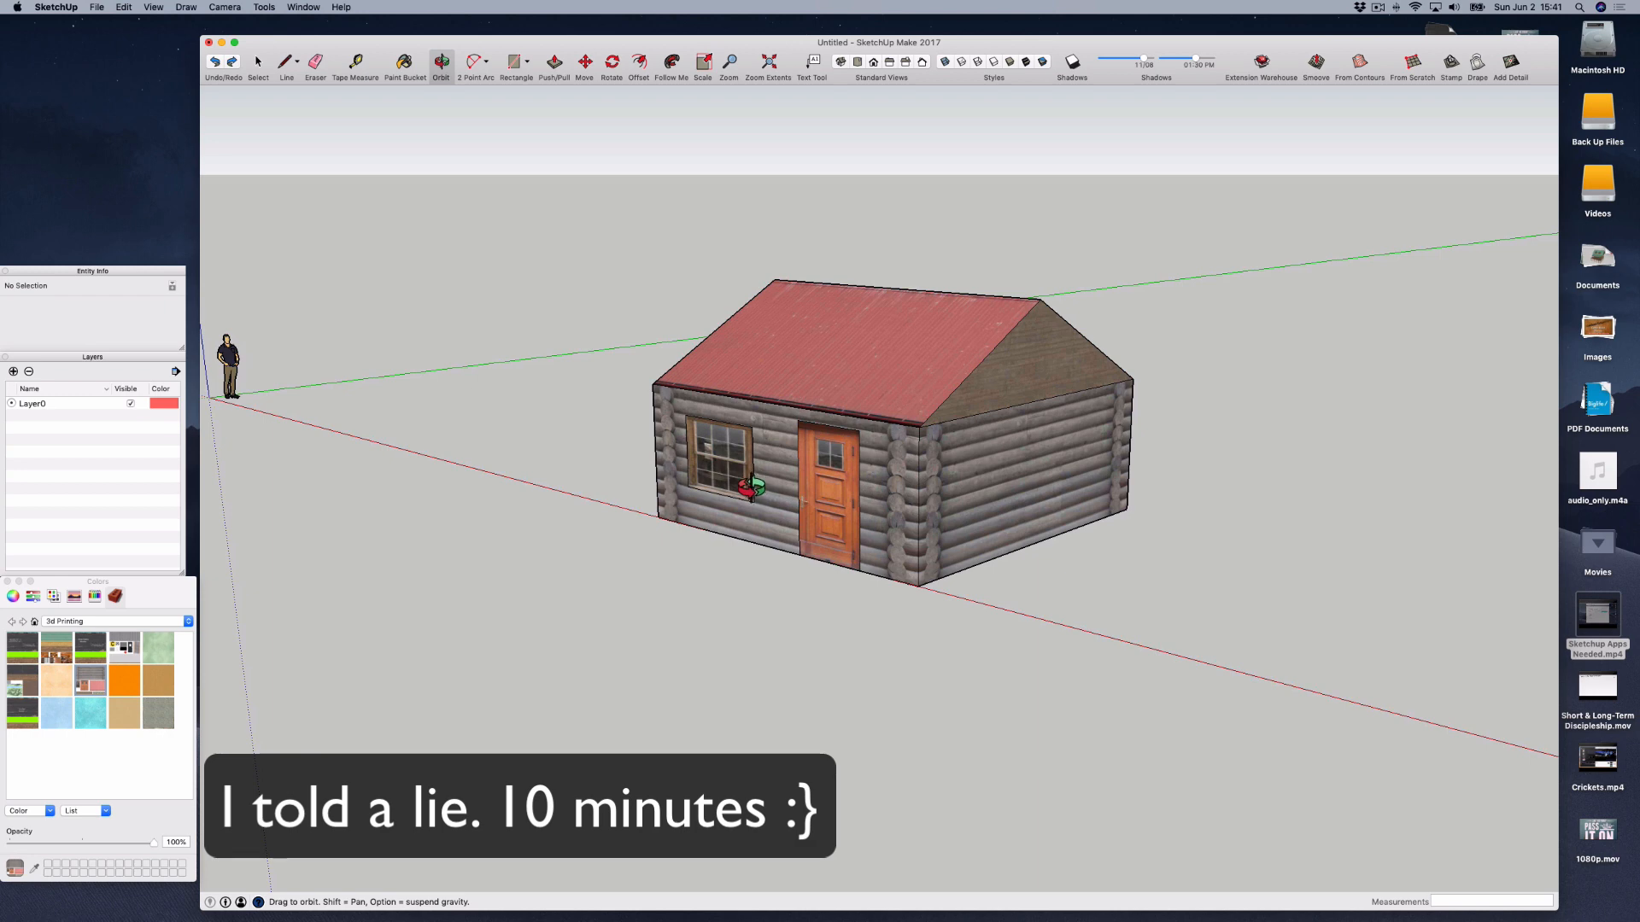
pyautogui.keyDown('shift'); pyautogui.moveTo(509, 514); pyautogui.dragTo(1281, 688); pyautogui.keyUp('shift')
pyautogui.moveTo(402, 435); pyautogui.dragTo(524, 520)
pyautogui.scroll(5, 530, 465)
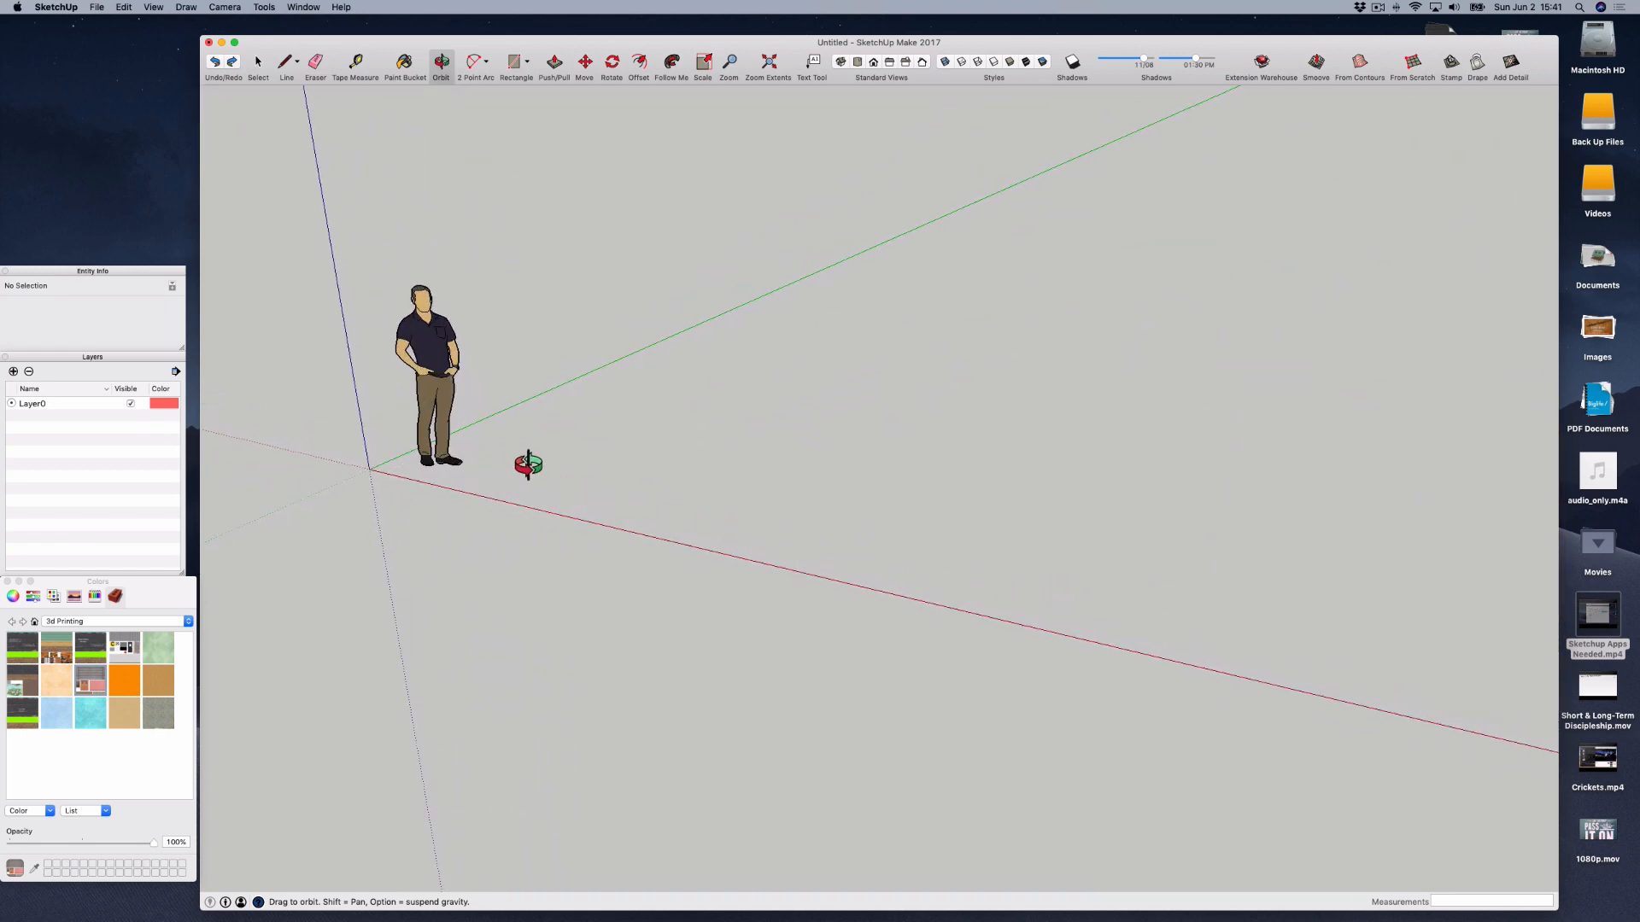
pyautogui.keyDown('shift'); pyautogui.moveTo(549, 553); pyautogui.dragTo(646, 525); pyautogui.keyUp('shift')
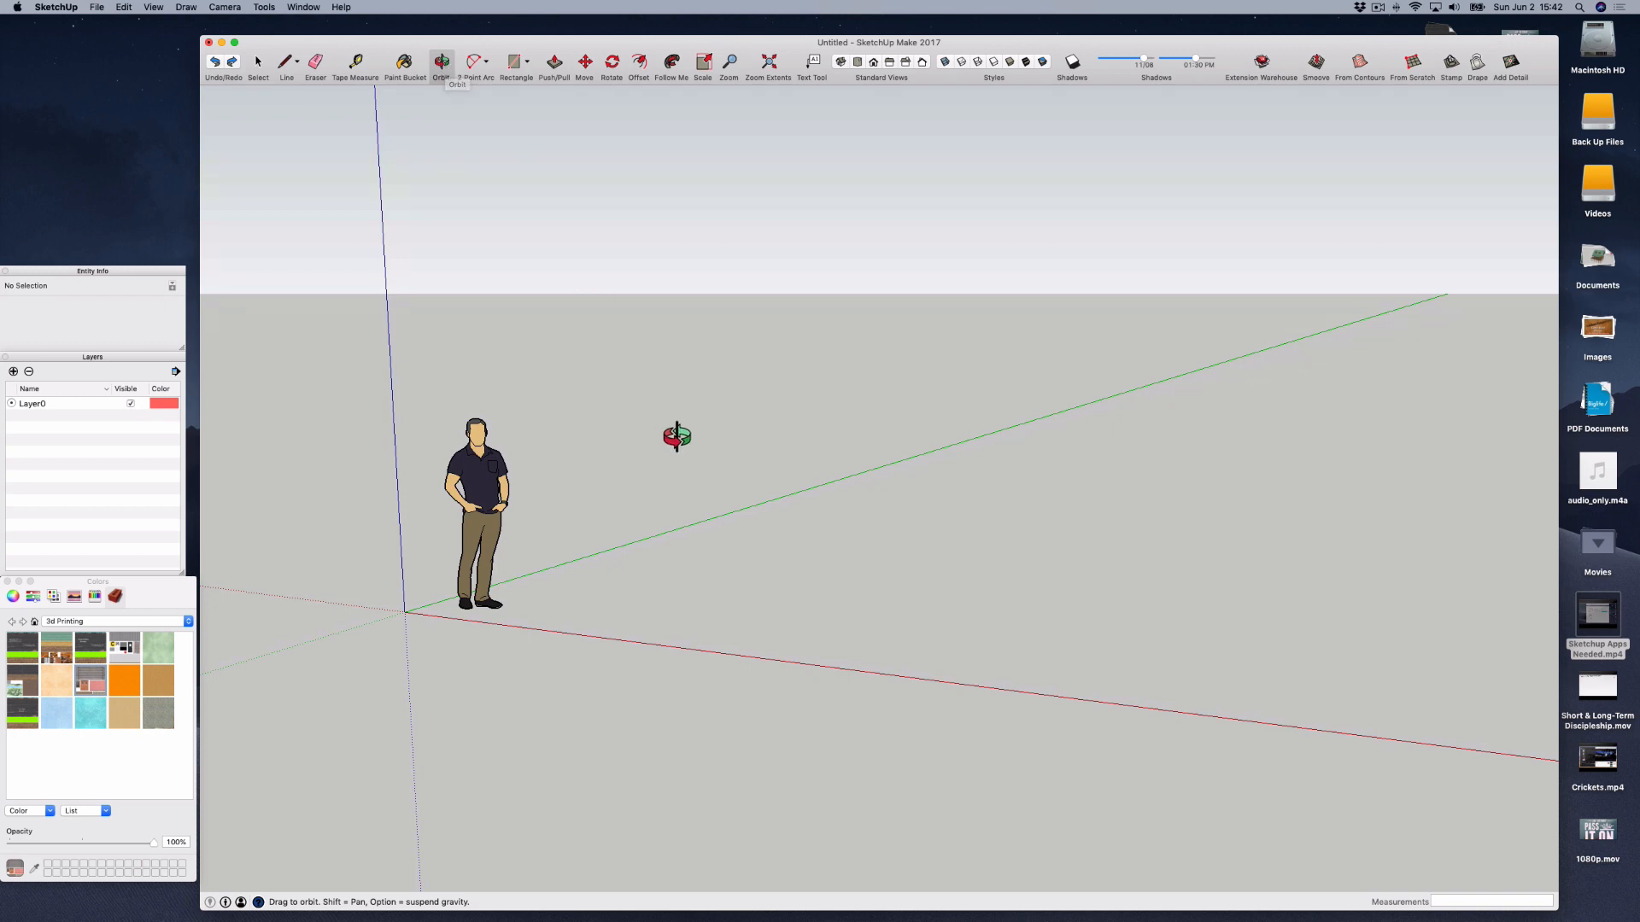
pyautogui.moveTo(718, 486); pyautogui.dragTo(681, 527)
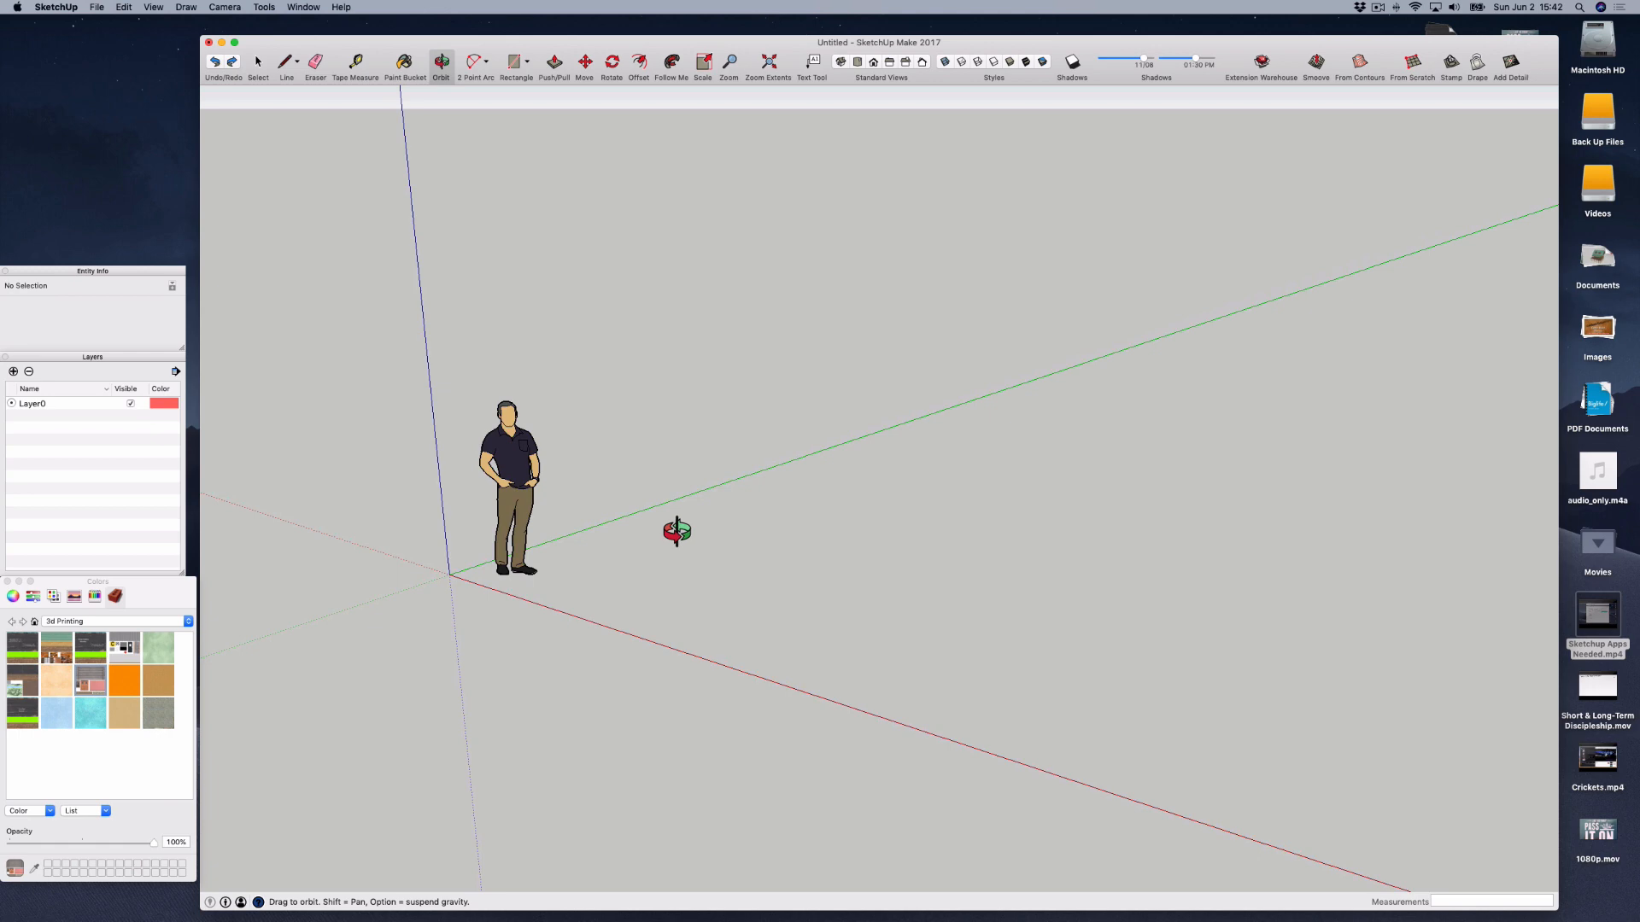
pyautogui.keyDown('shift'); pyautogui.moveTo(731, 567); pyautogui.dragTo(849, 586); pyautogui.keyUp('shift')
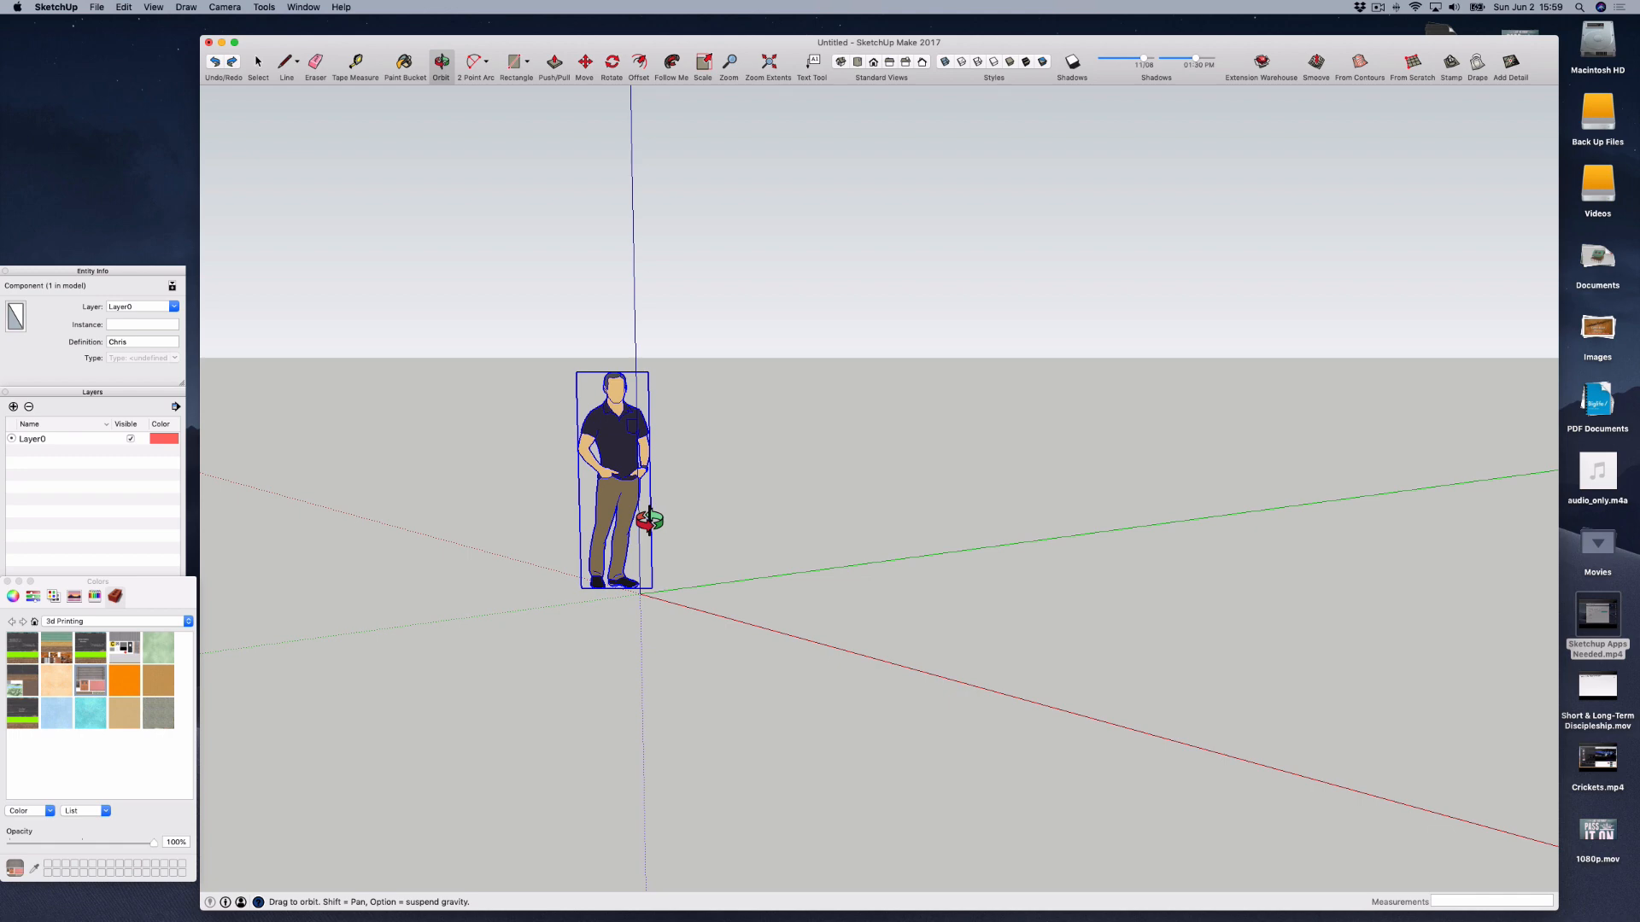
pyautogui.scroll(-5, 624, 444)
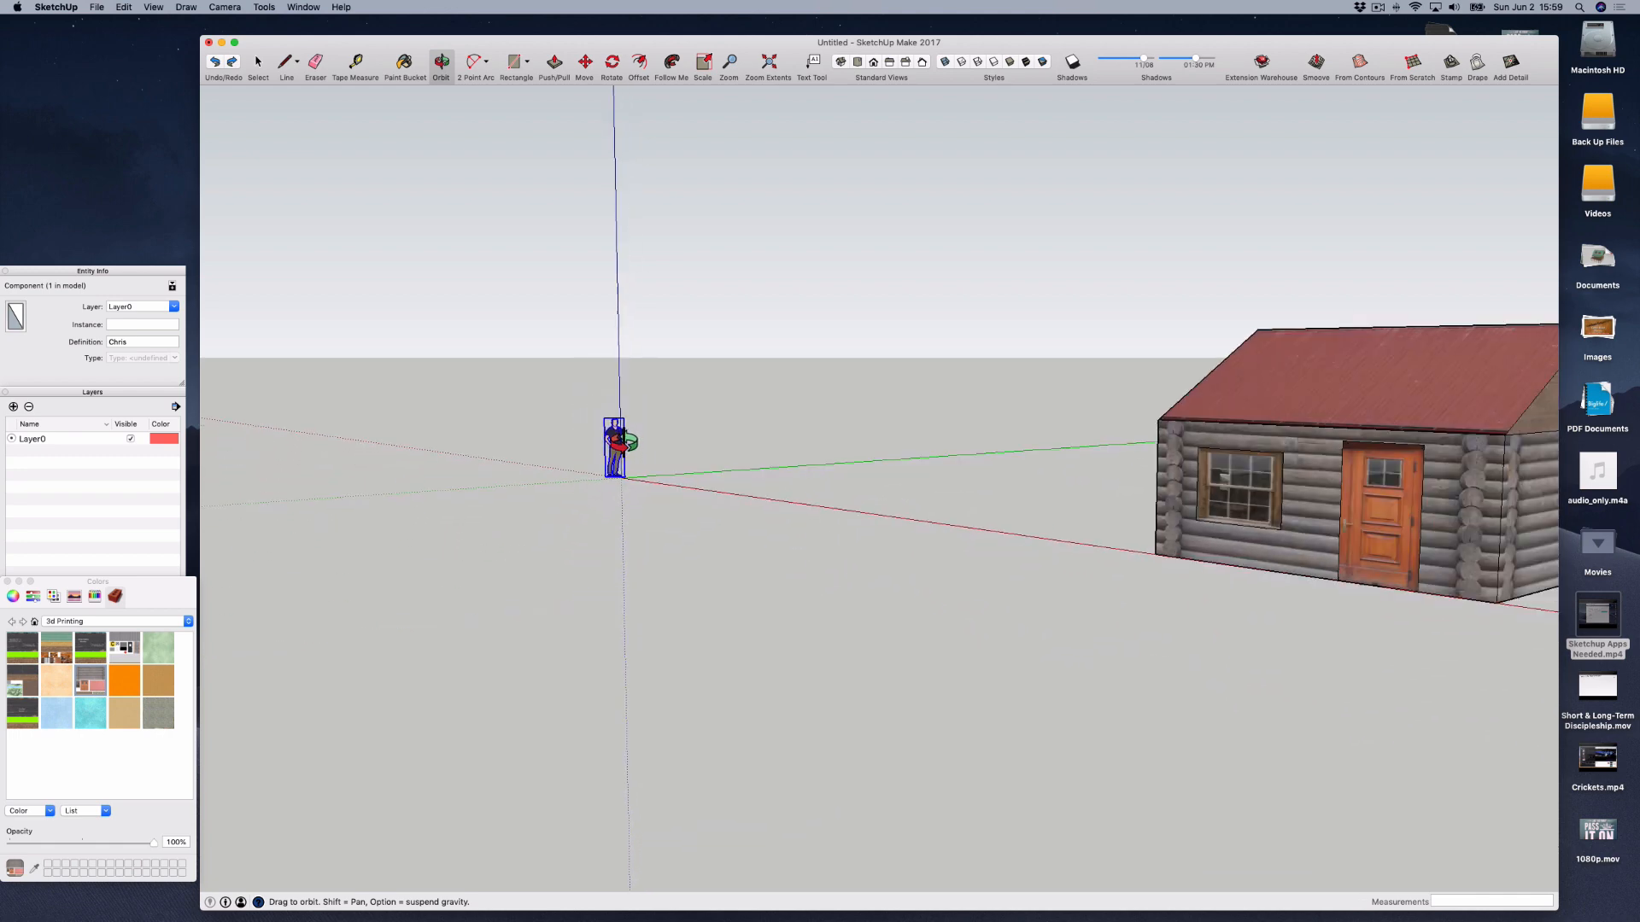
pyautogui.scroll(-2, 622, 442)
pyautogui.scroll(8, 623, 440)
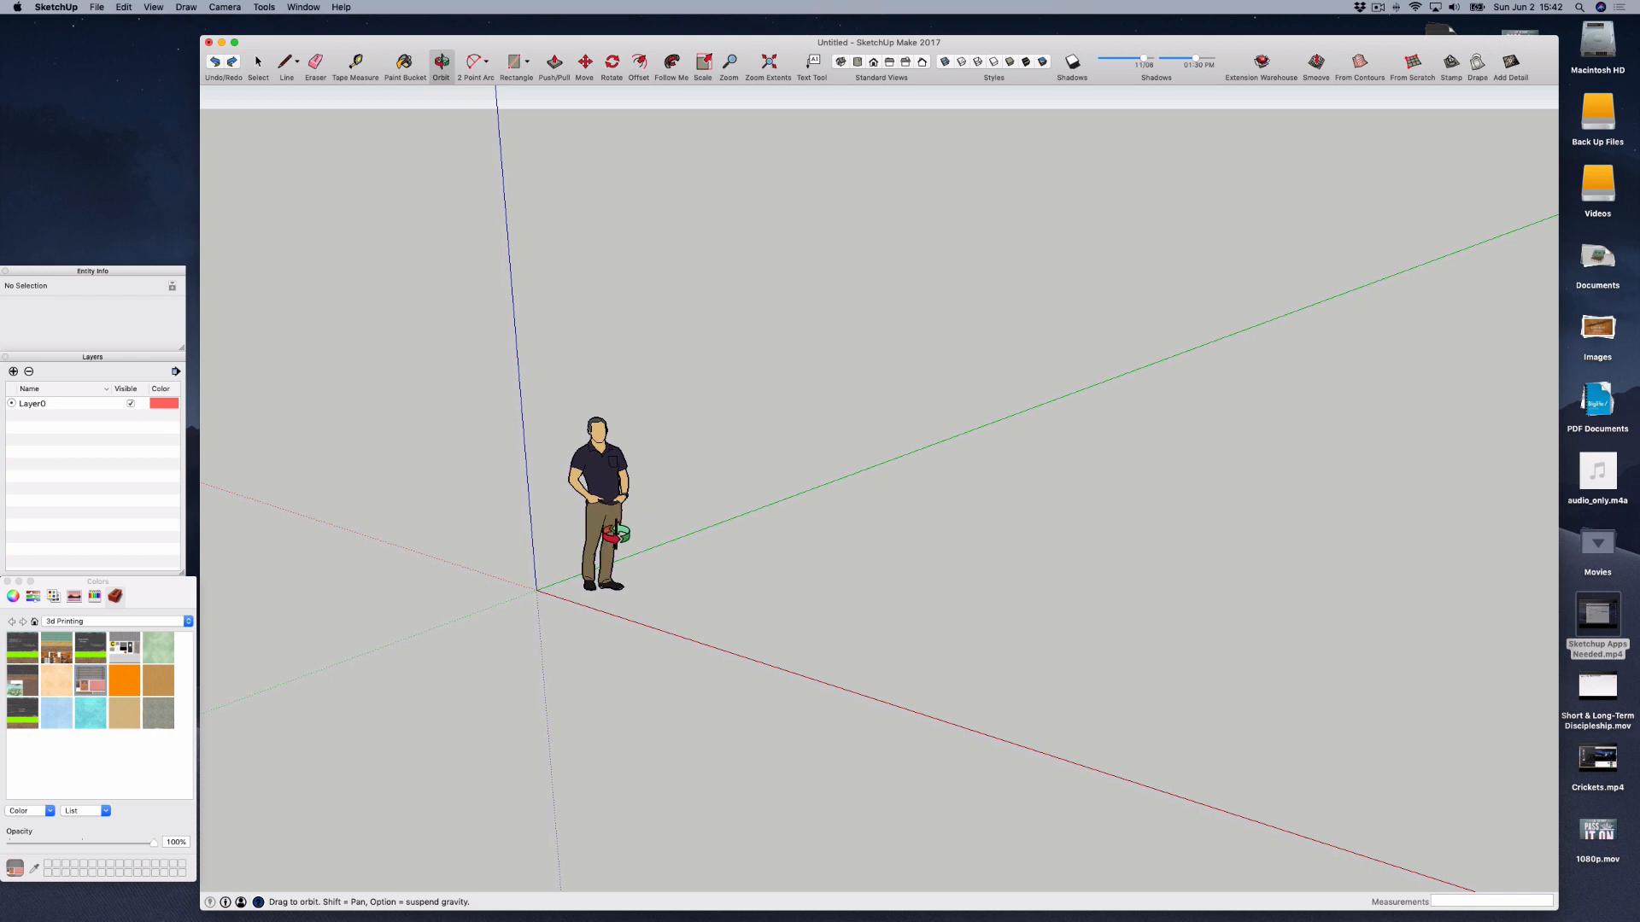
# - Move the standing figure about 17' along the red axis, away behind the origin
pyautogui.click(257, 65)
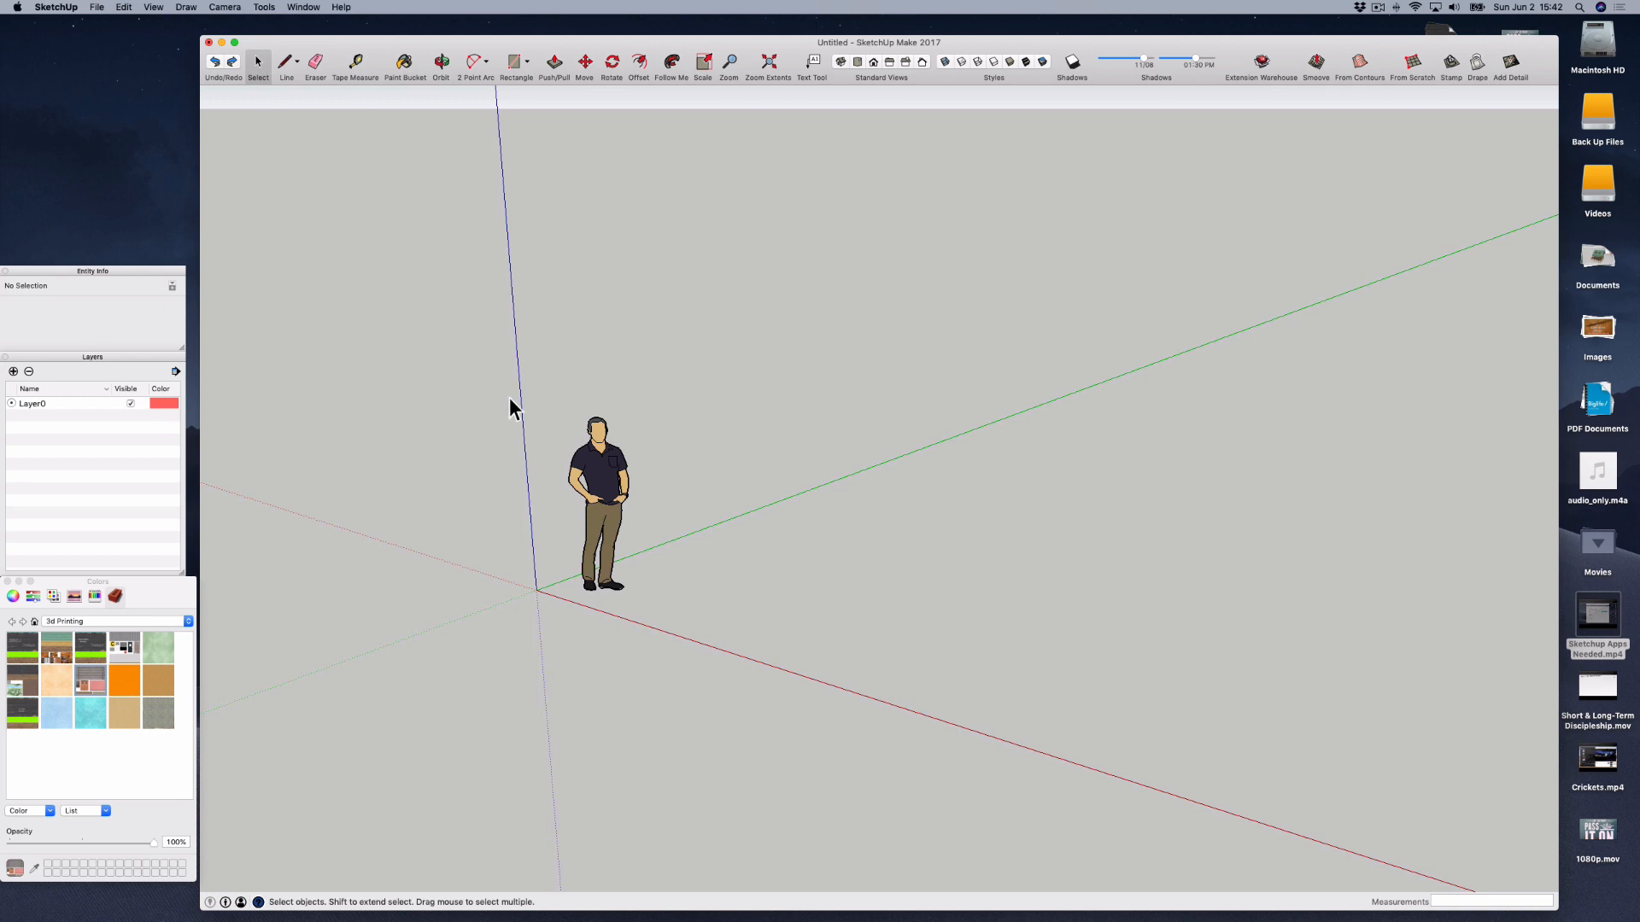
pyautogui.click(607, 494)
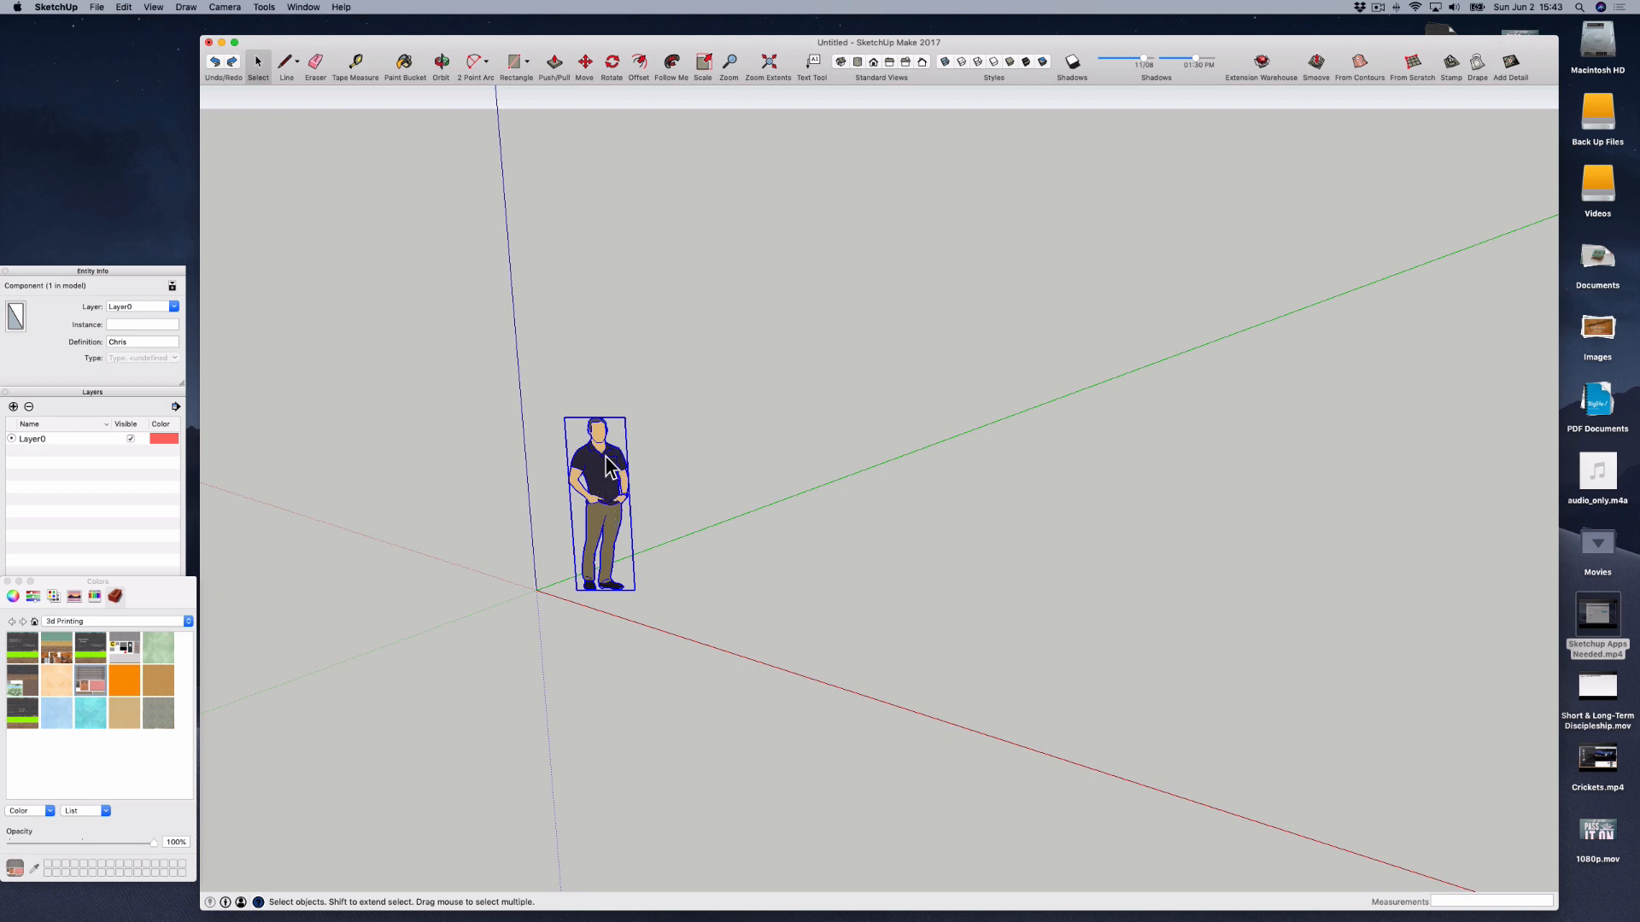
pyautogui.click(585, 63)
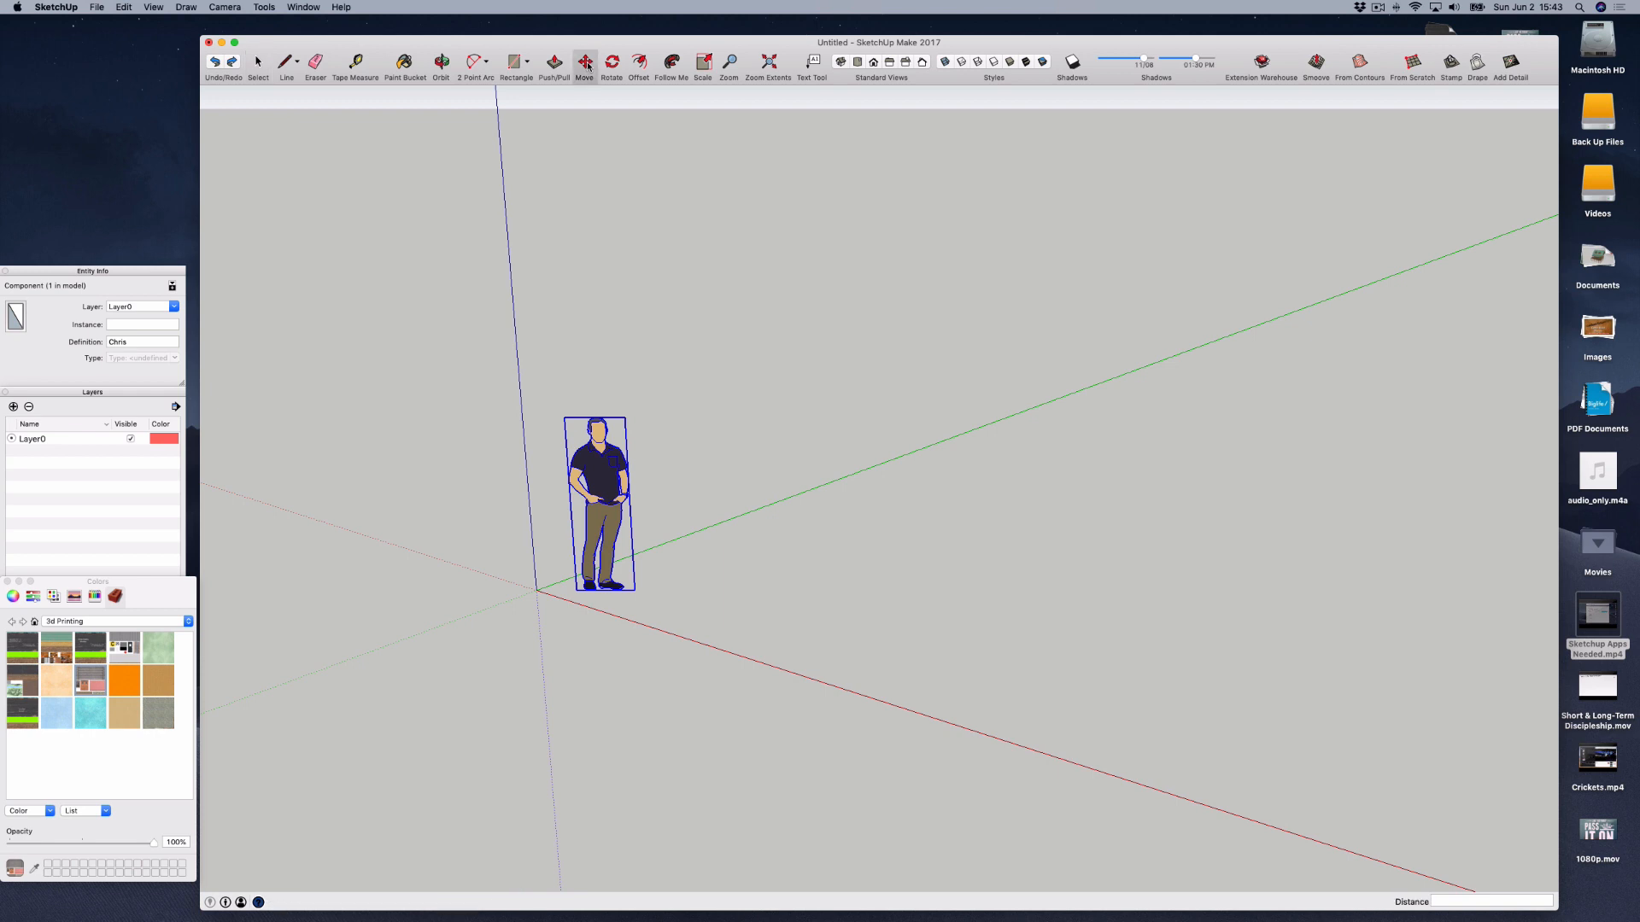
pyautogui.click(605, 539)
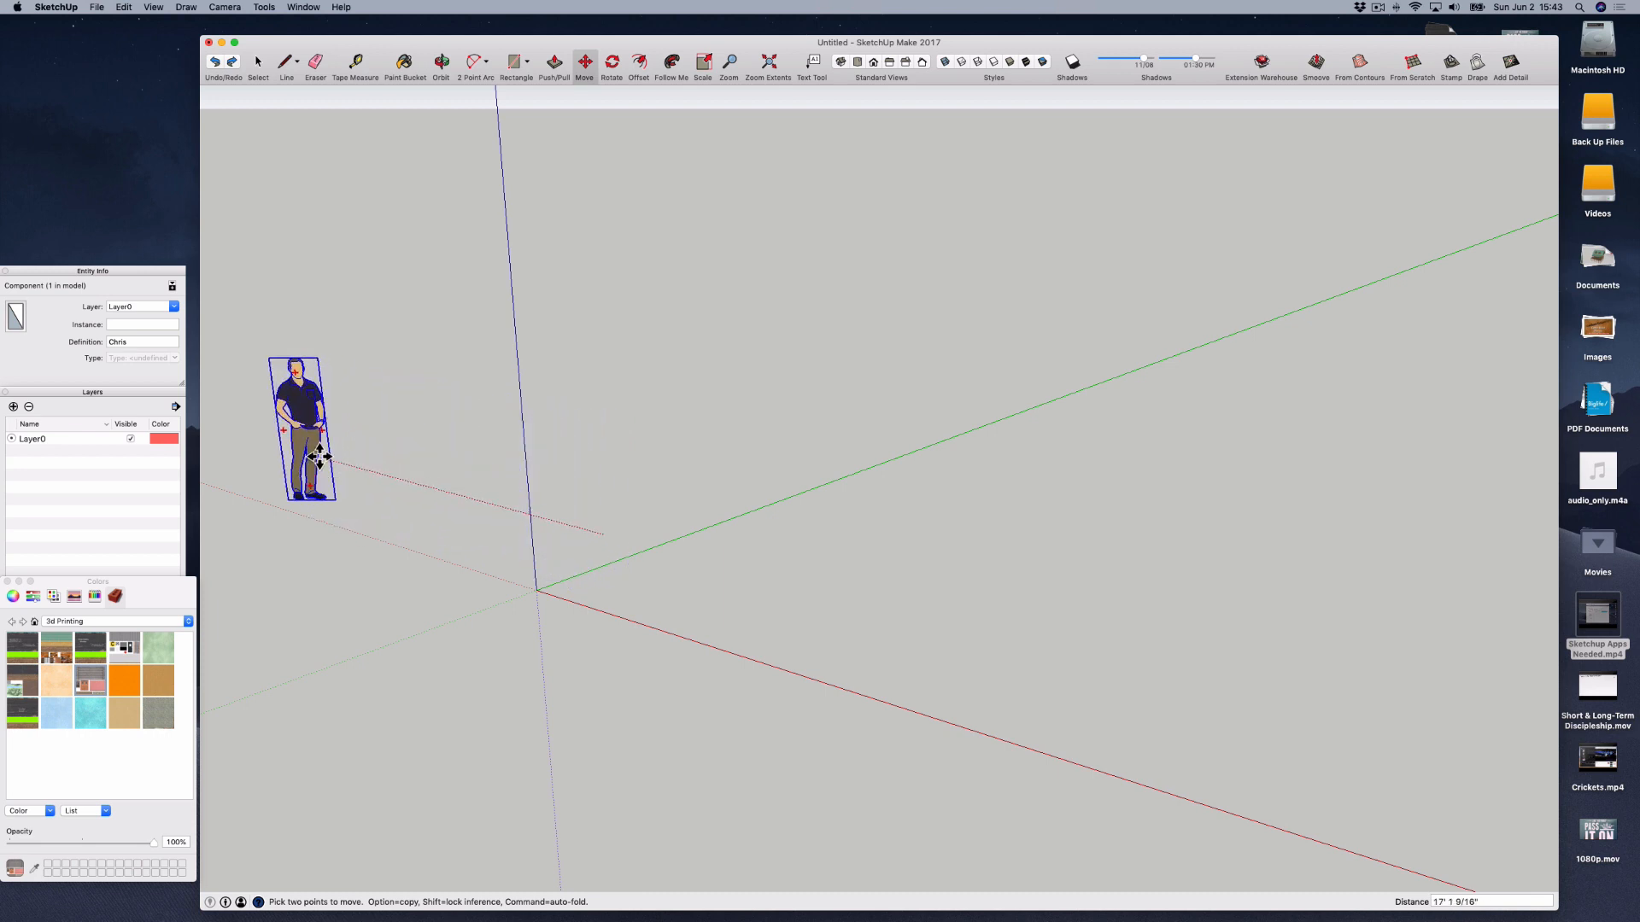
pyautogui.click(306, 461)
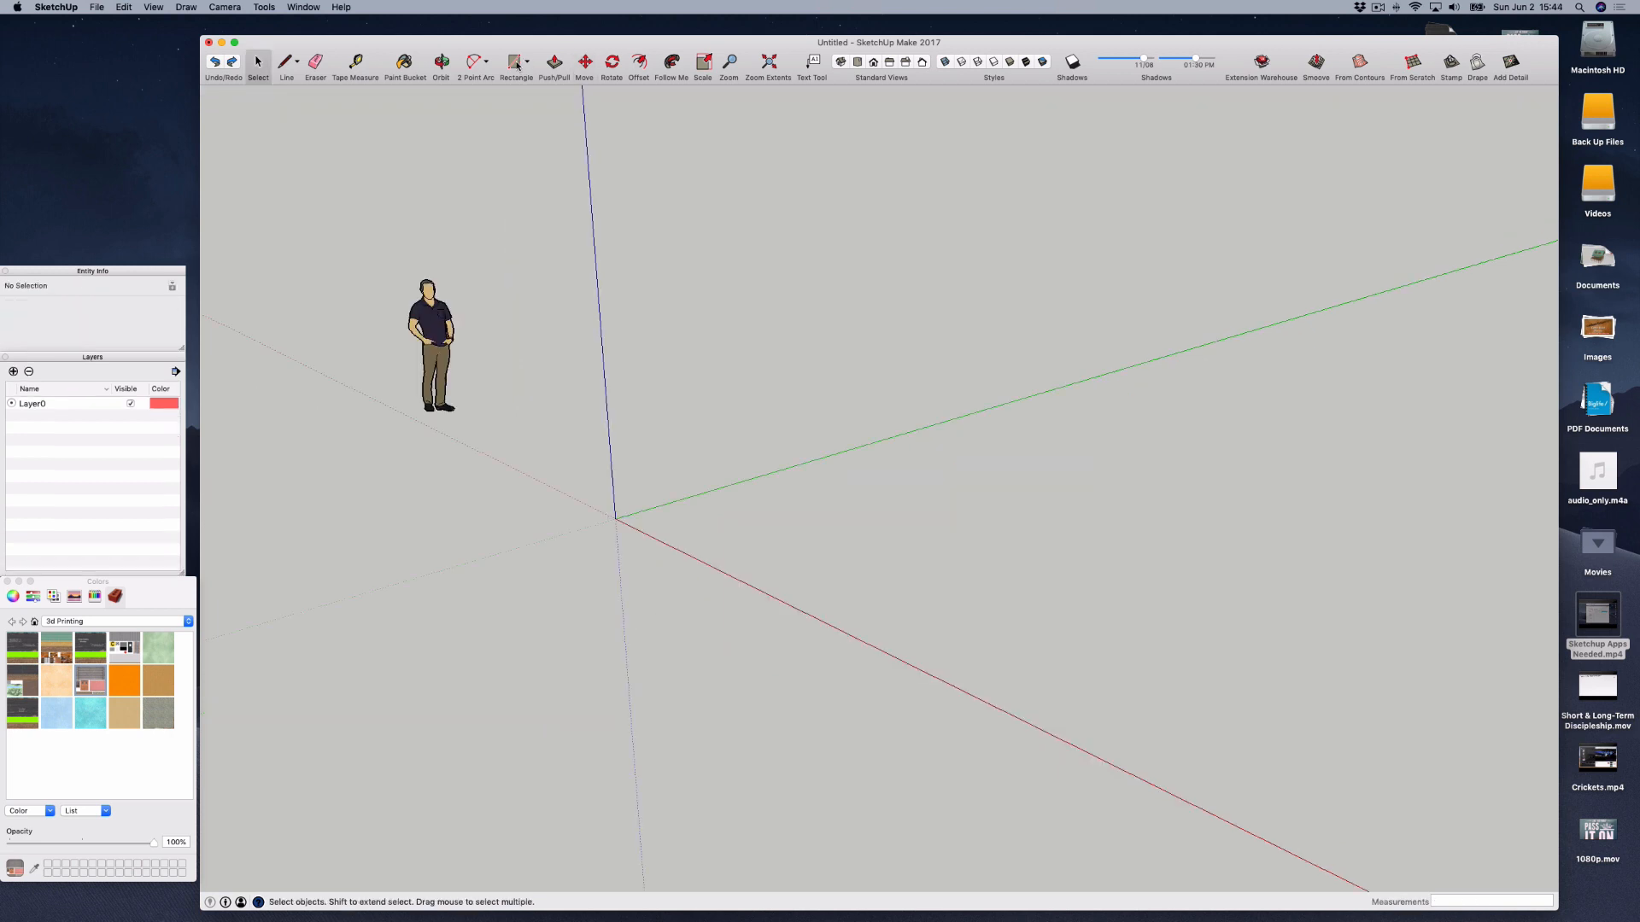
# - Draw a ground rectangle starting on the green axis and set its dimensions to 20' by 20'
pyautogui.click(515, 64)
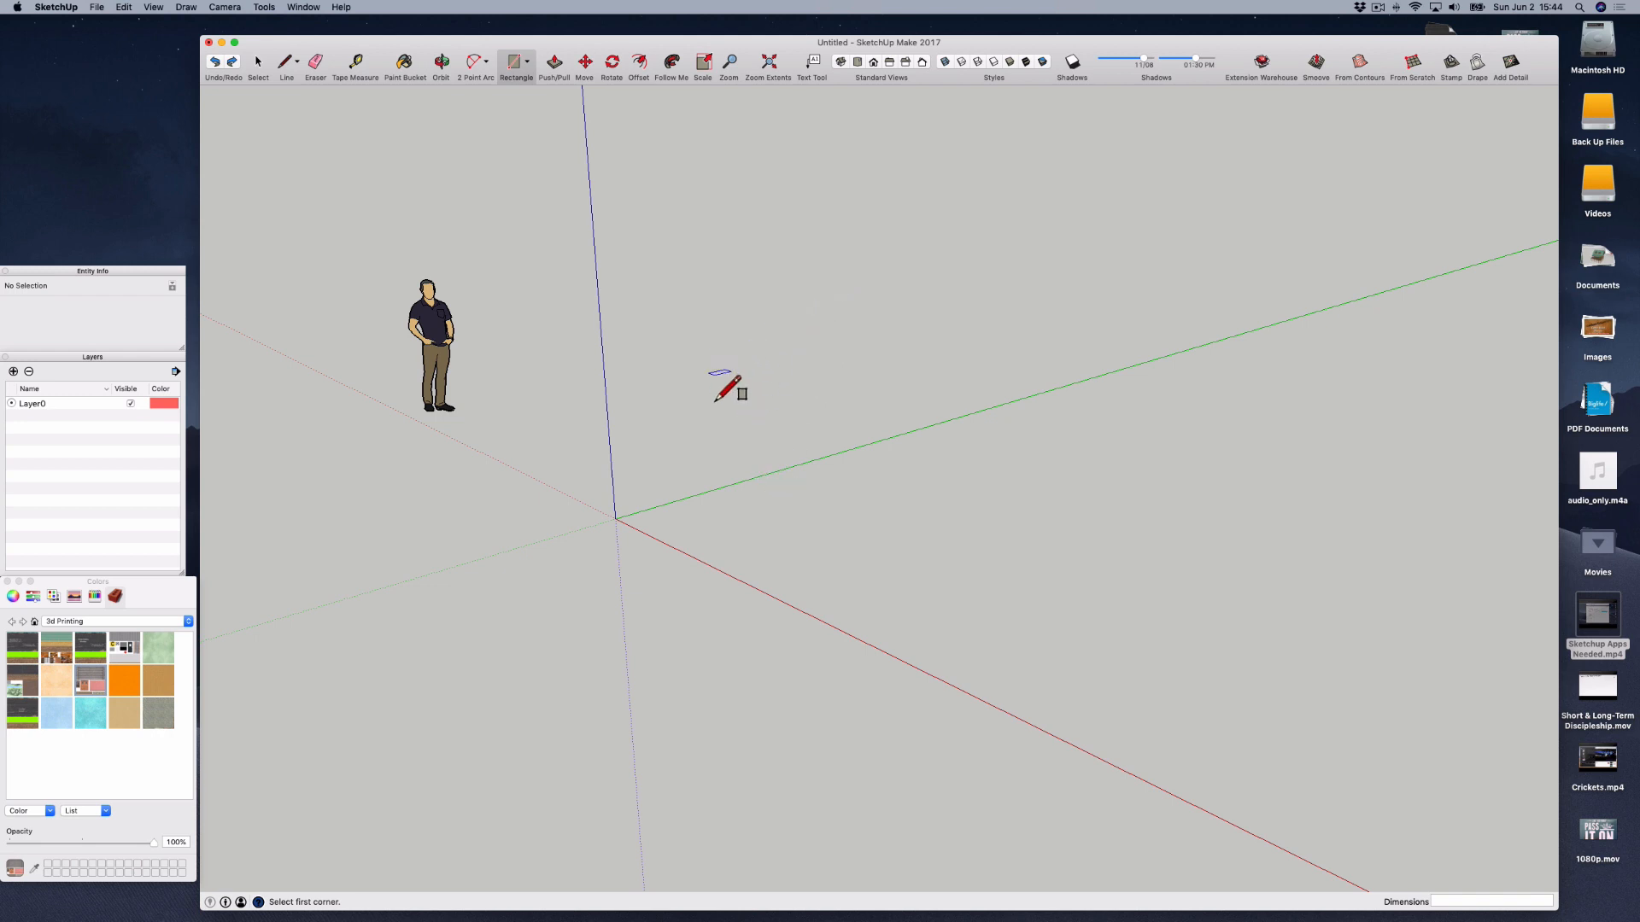
pyautogui.click(771, 473)
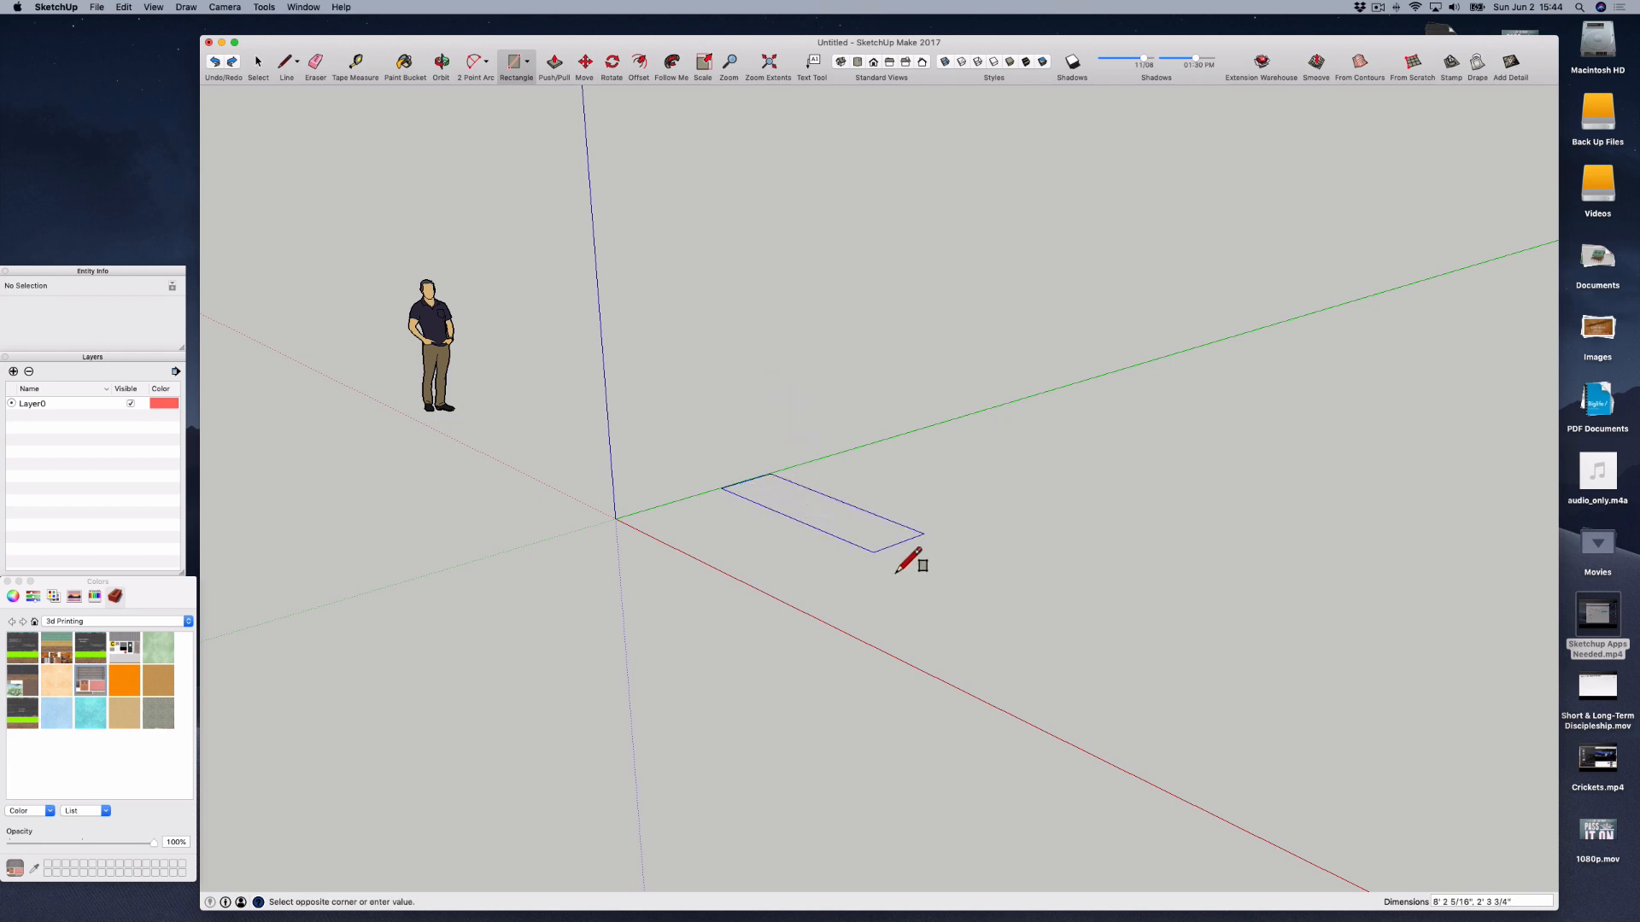
pyautogui.click(1364, 537)
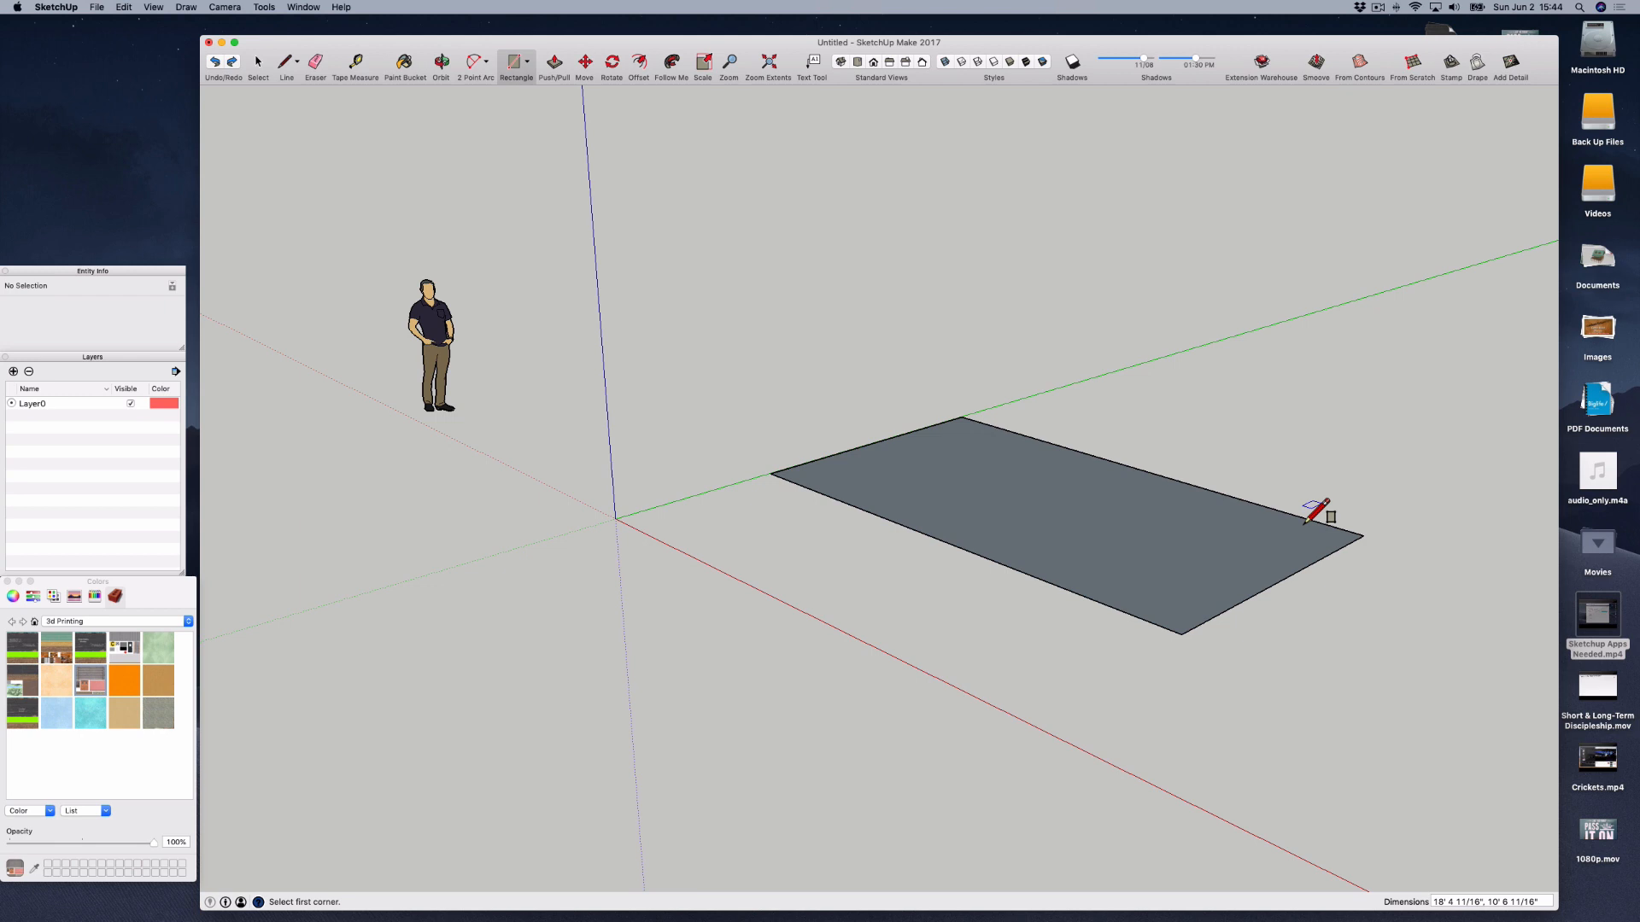
pyautogui.write("20',20")
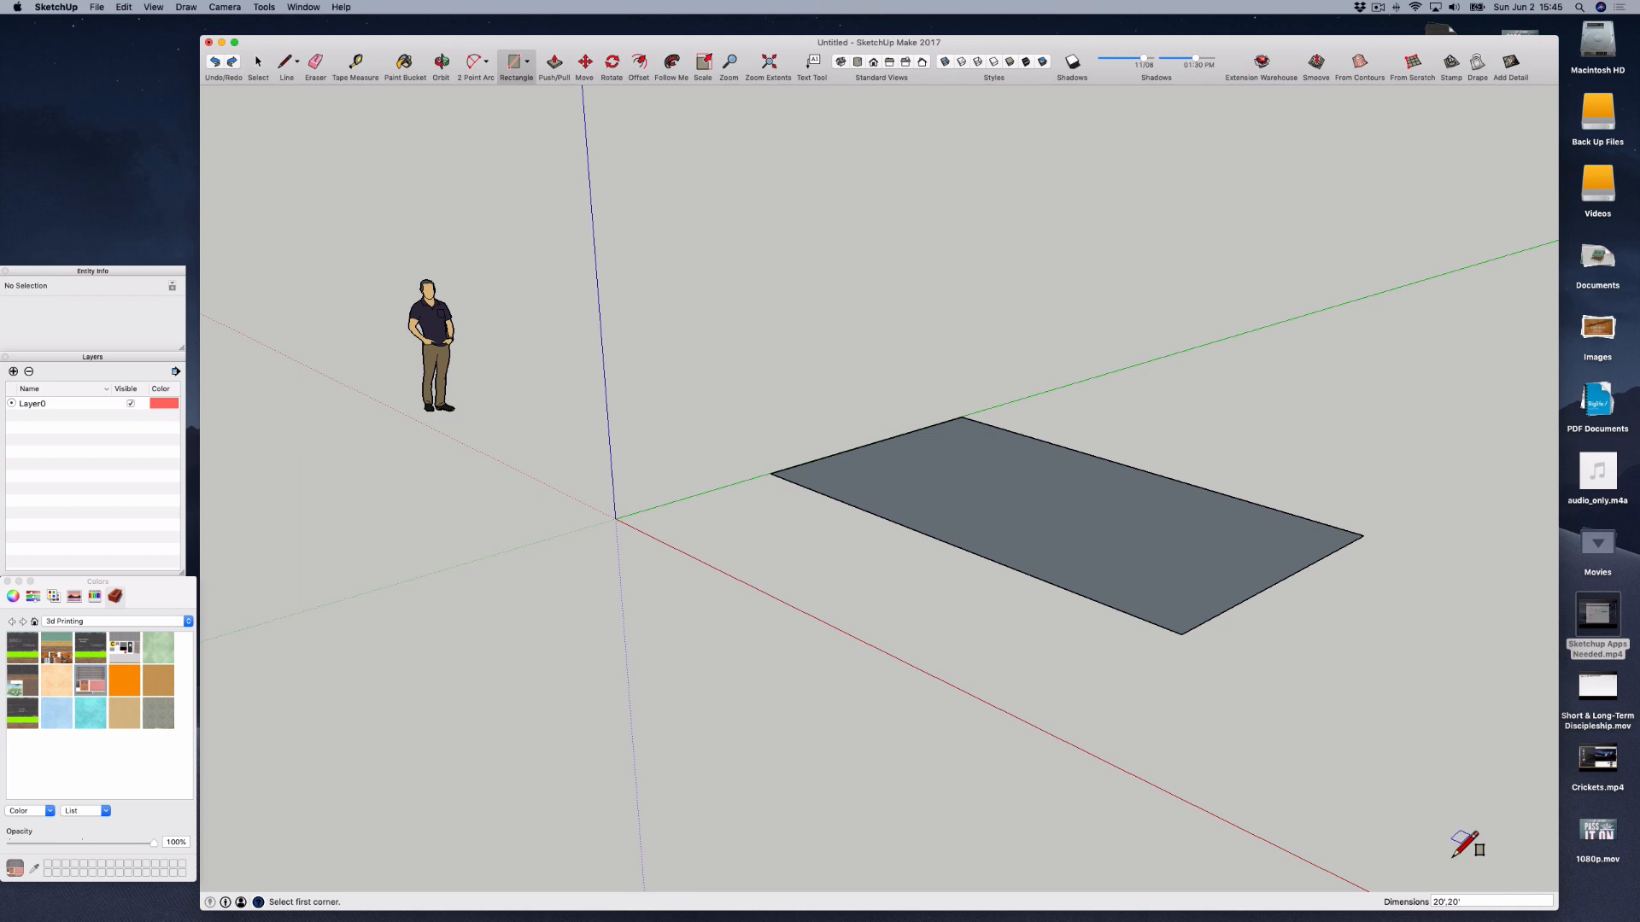
pyautogui.click(1465, 903)
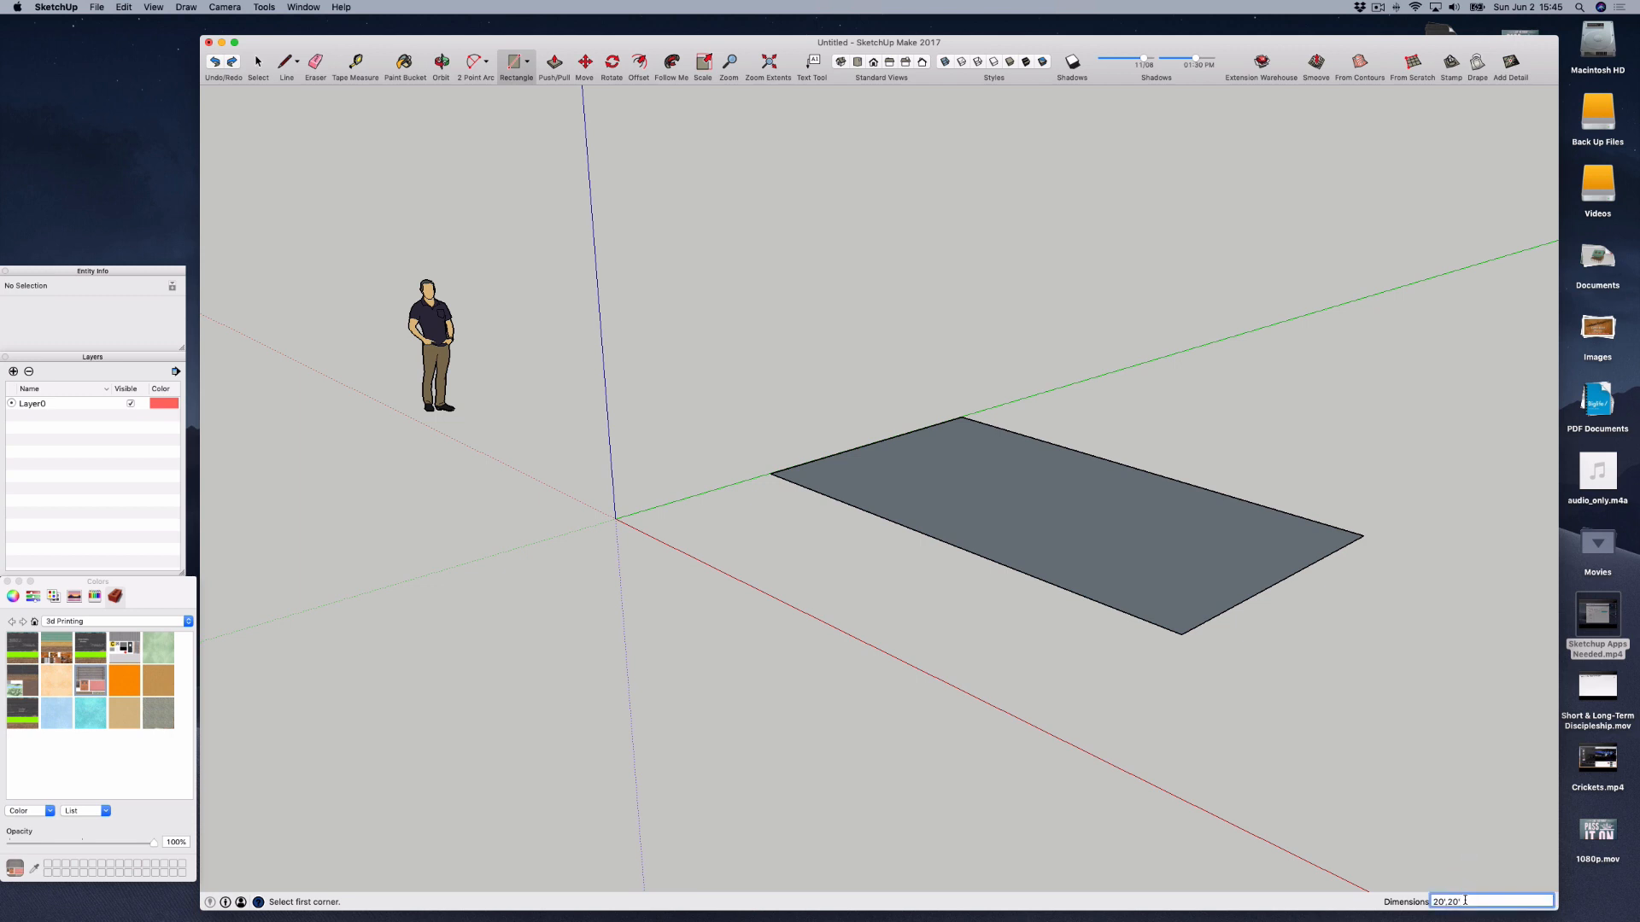
pyautogui.press('Return')
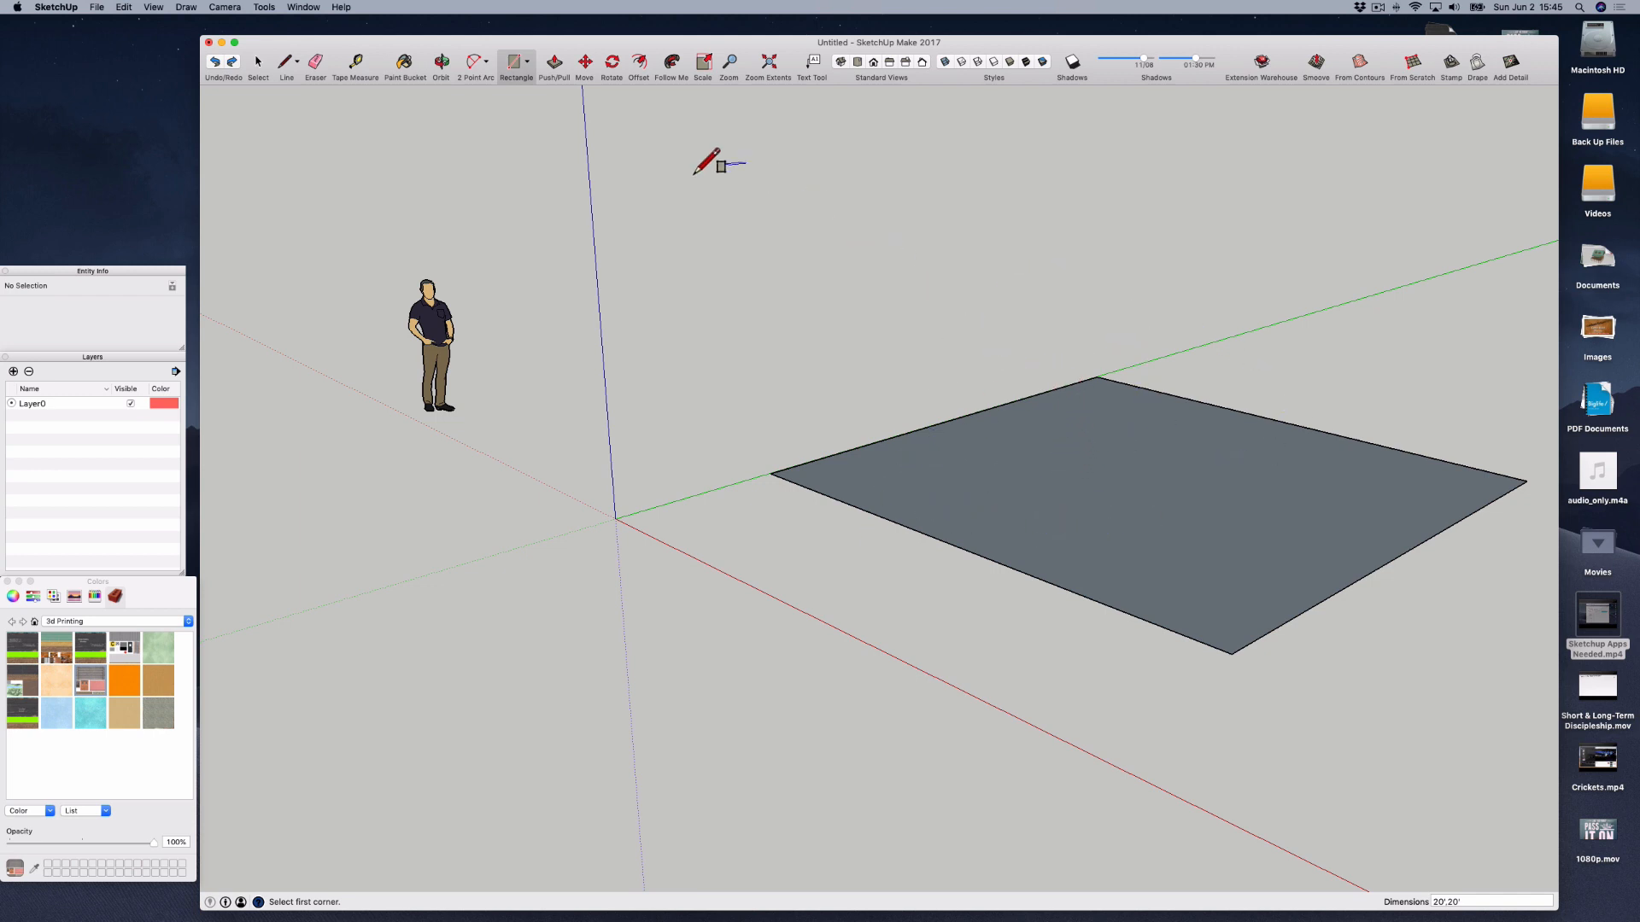
# - Move the whole square with its edges by its nearest corner so that corner sits on the axes origin
pyautogui.click(257, 64)
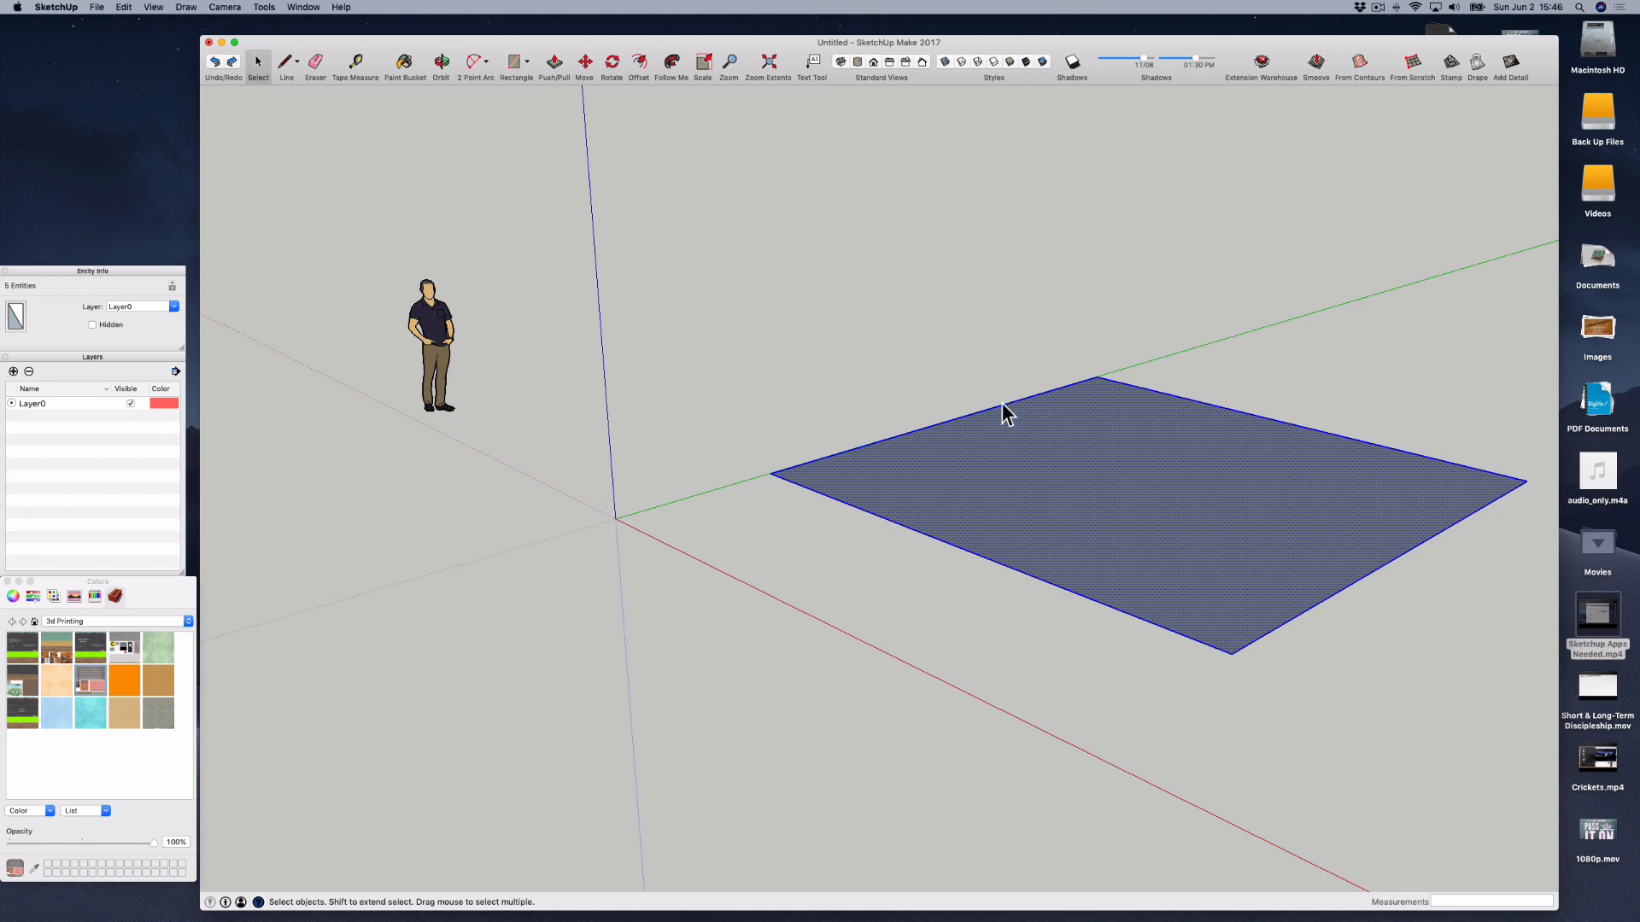
pyautogui.click(579, 63)
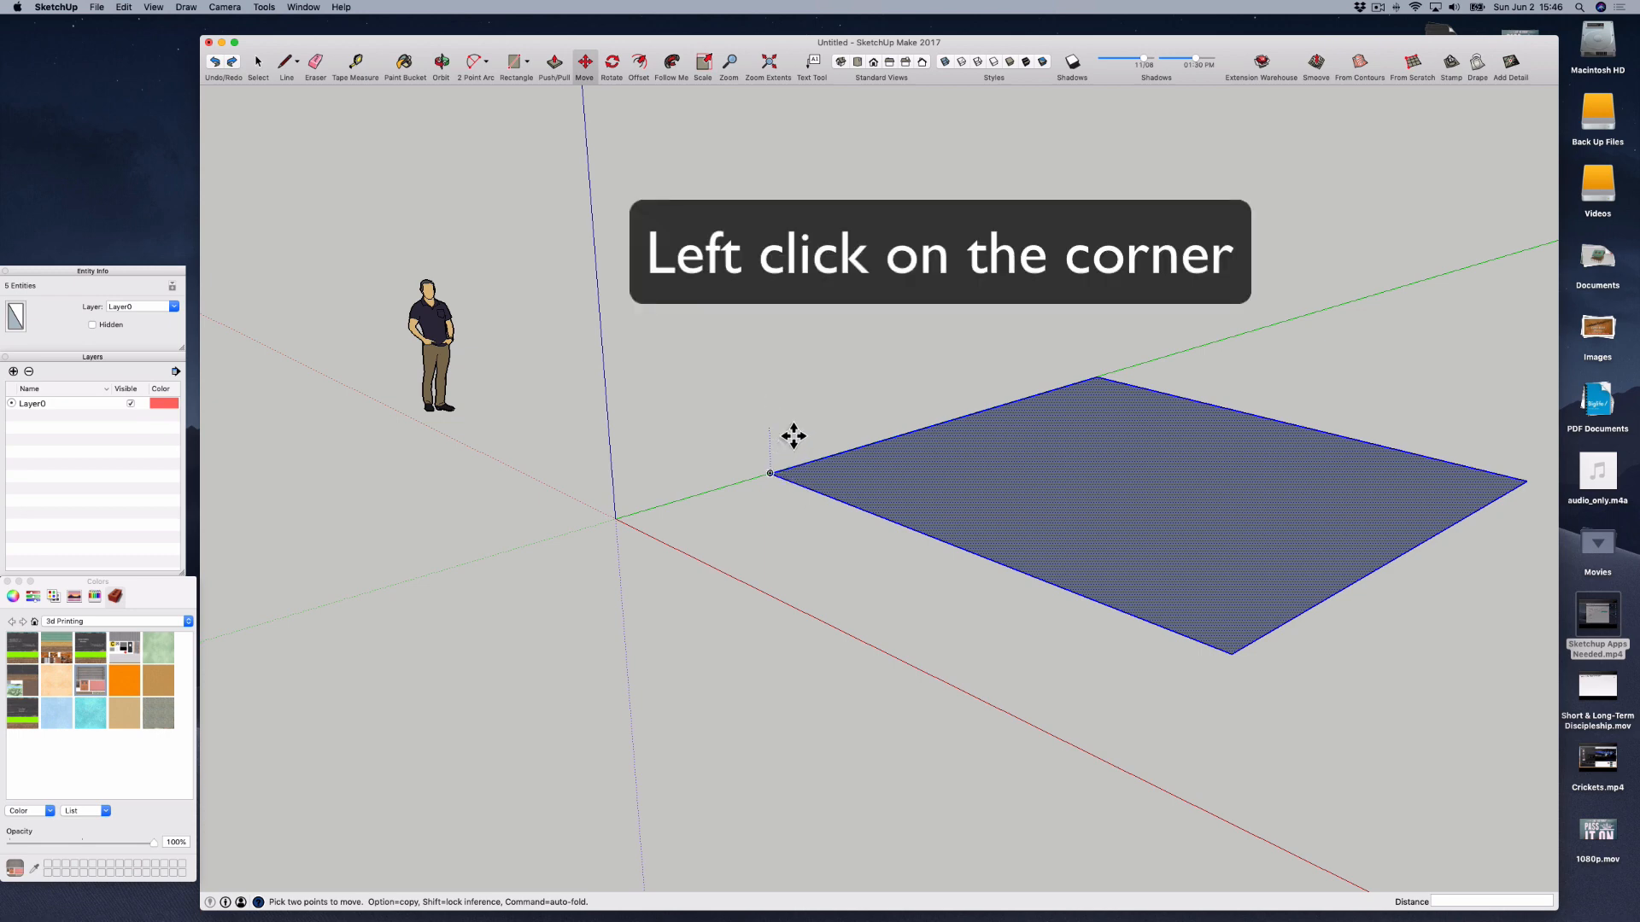
pyautogui.click(770, 473)
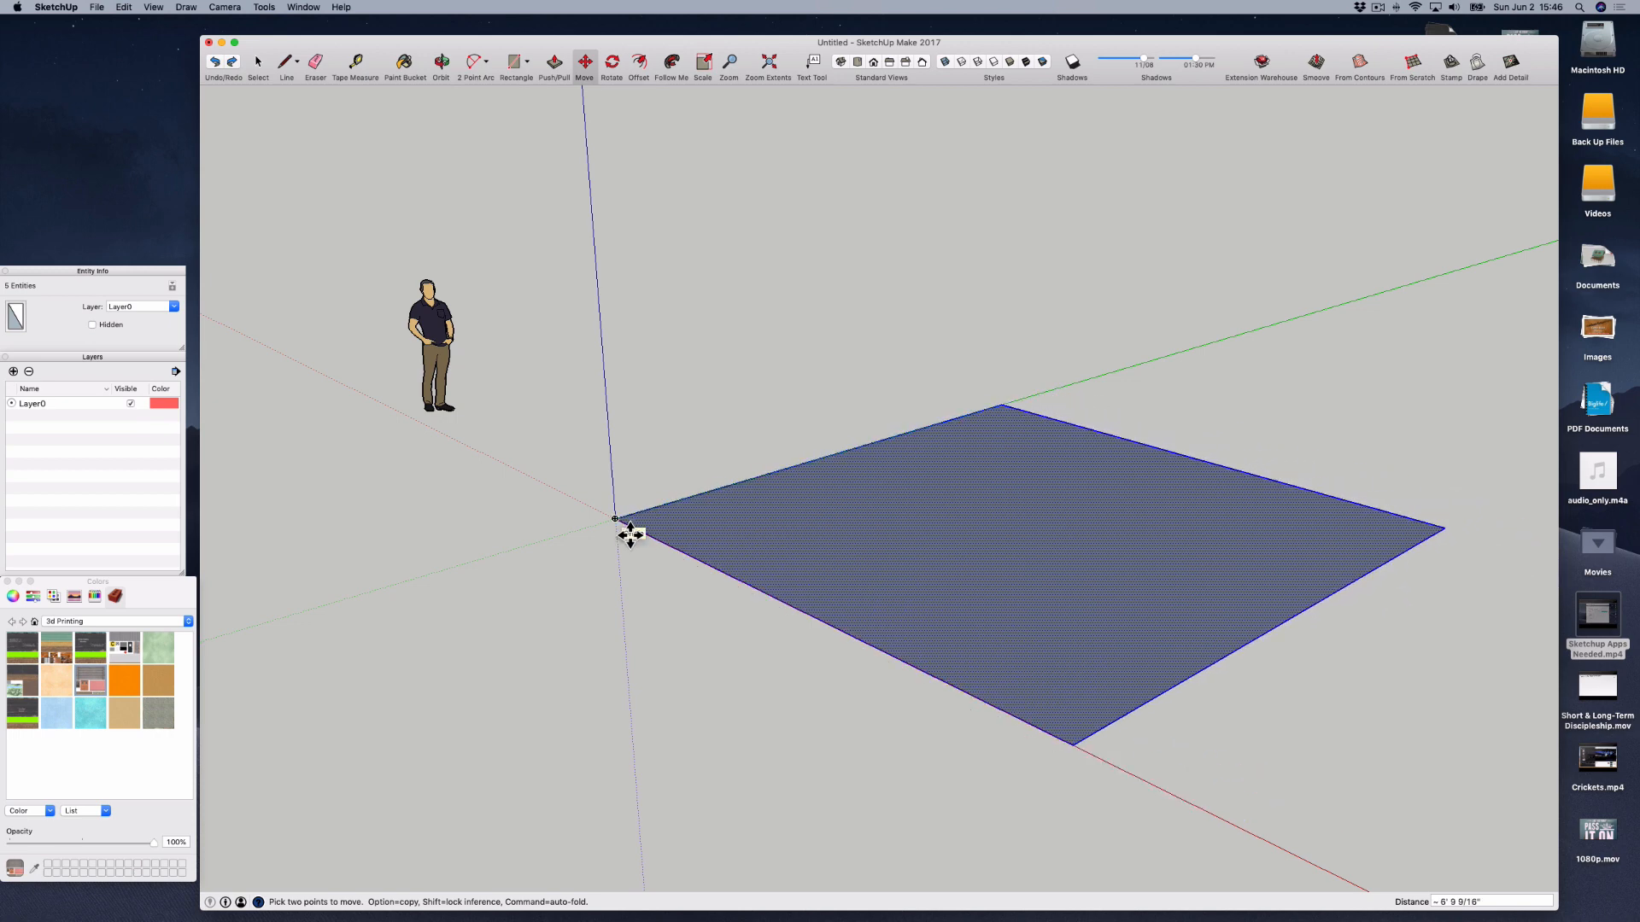
pyautogui.click(630, 535)
# - Push/Pull the square face upward into a box 8' high
pyautogui.press('o')
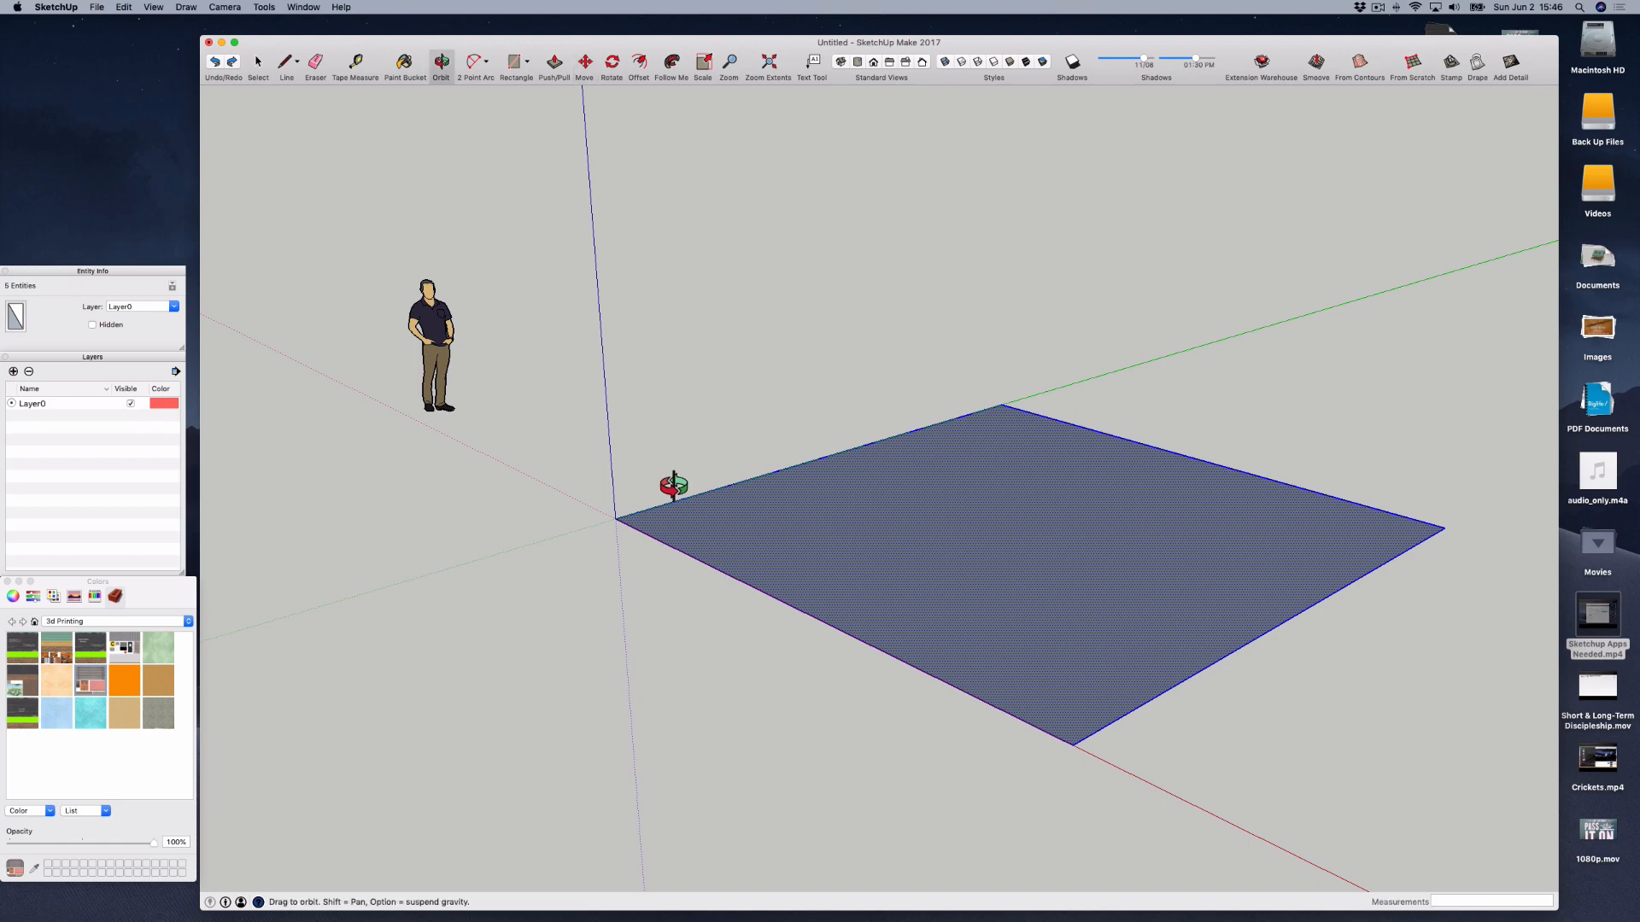
pyautogui.moveTo(666, 483); pyautogui.dragTo(846, 270)
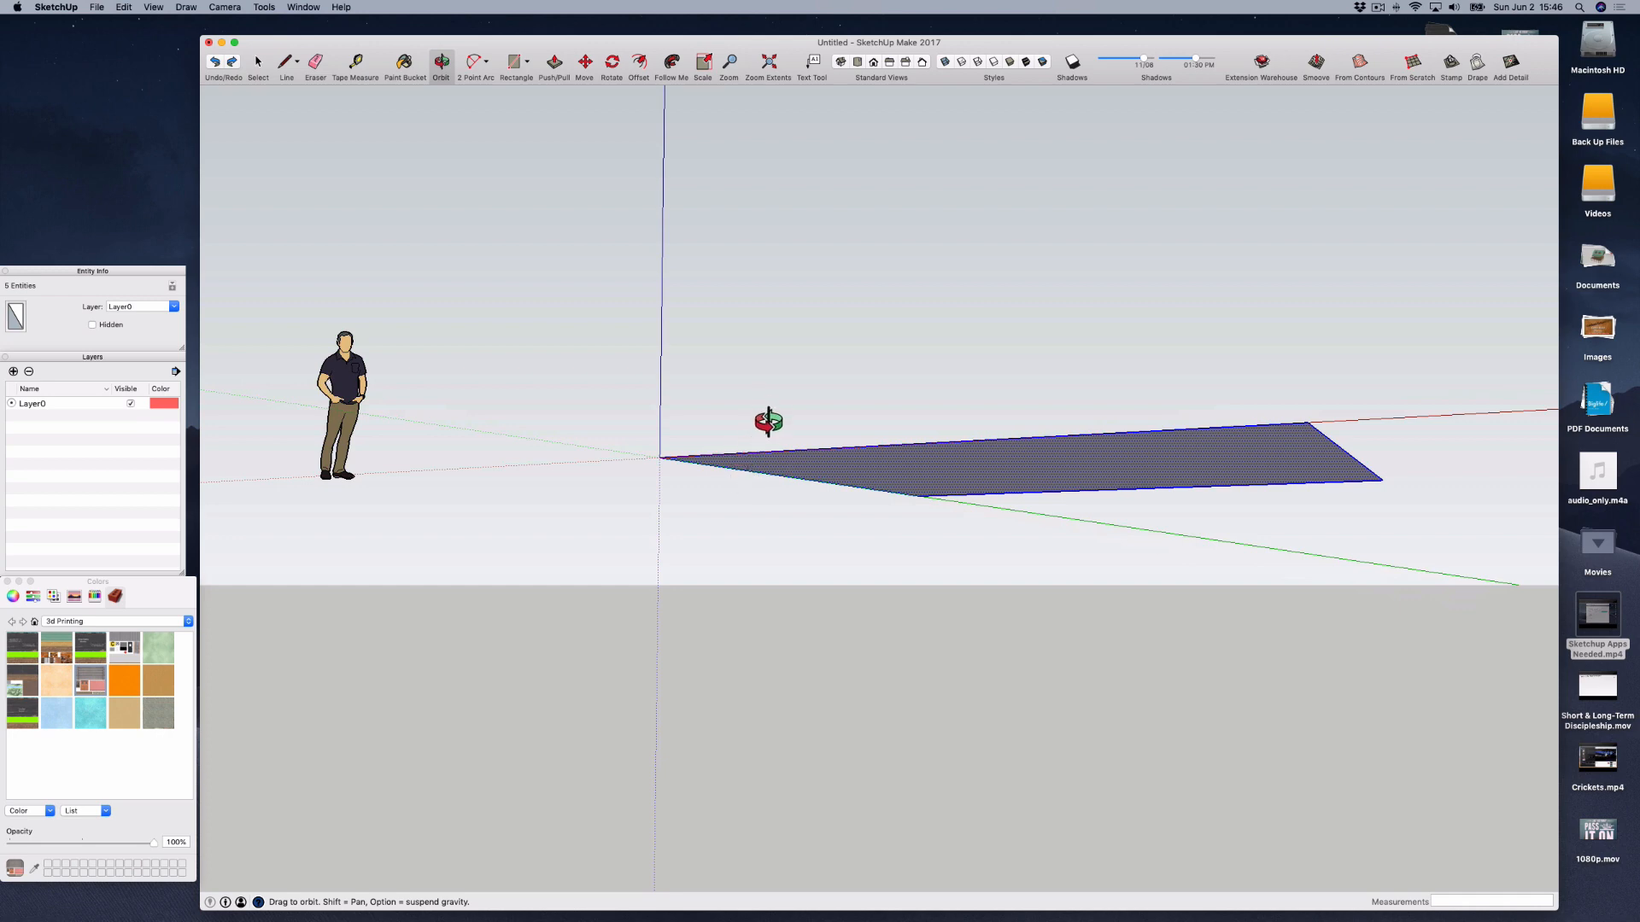
pyautogui.moveTo(765, 421); pyautogui.dragTo(571, 553)
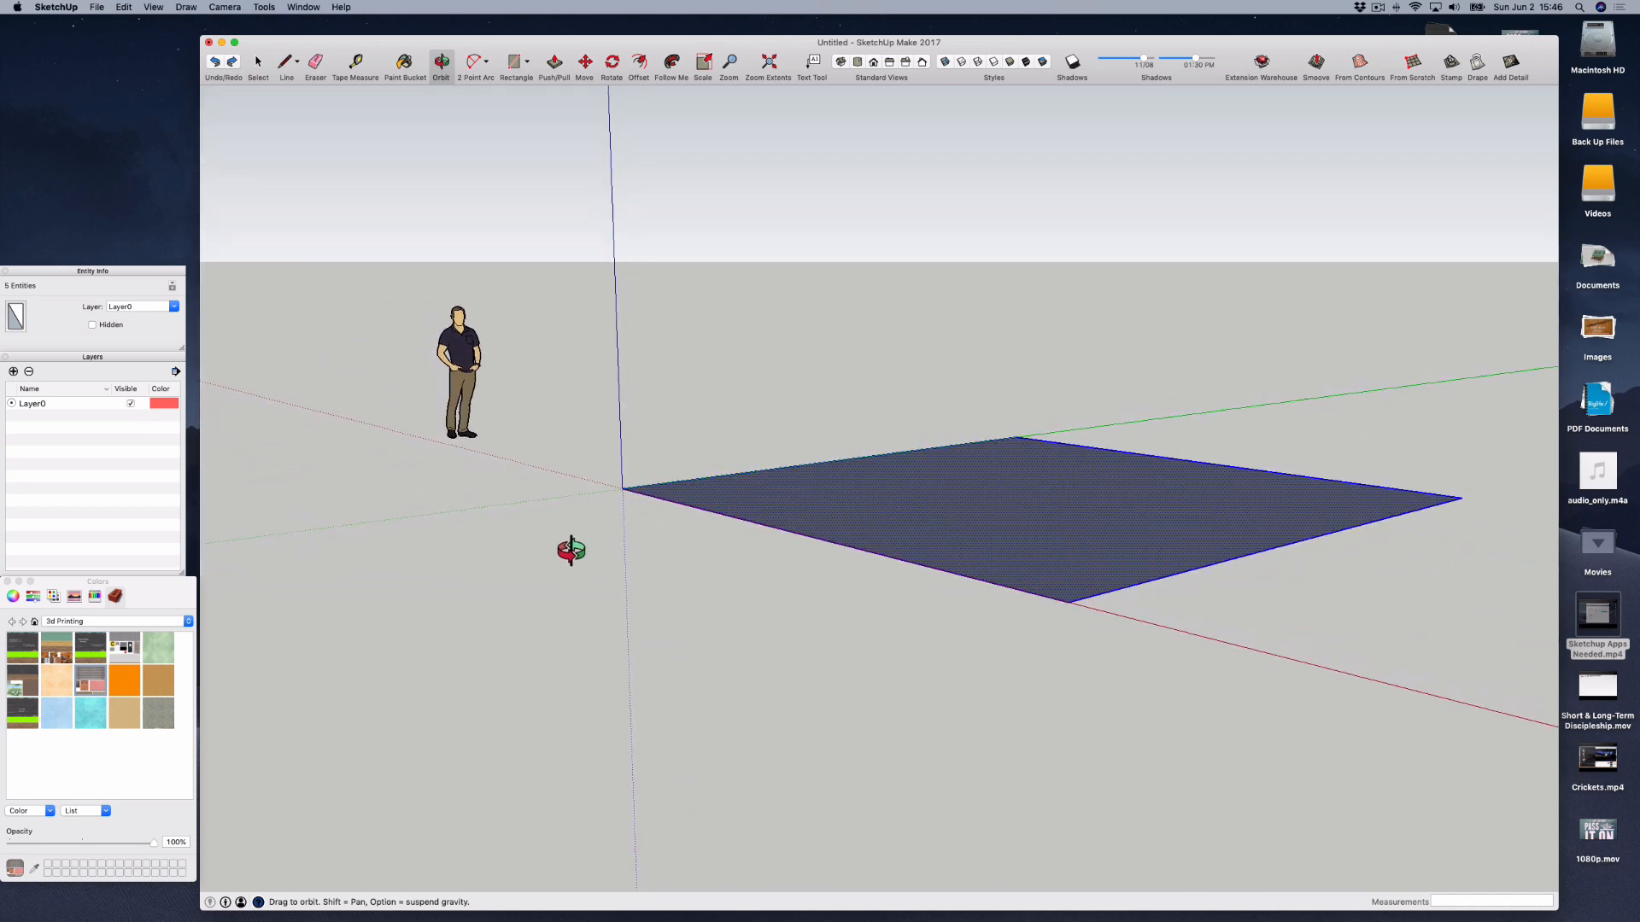
pyautogui.moveTo(761, 402); pyautogui.dragTo(758, 513)
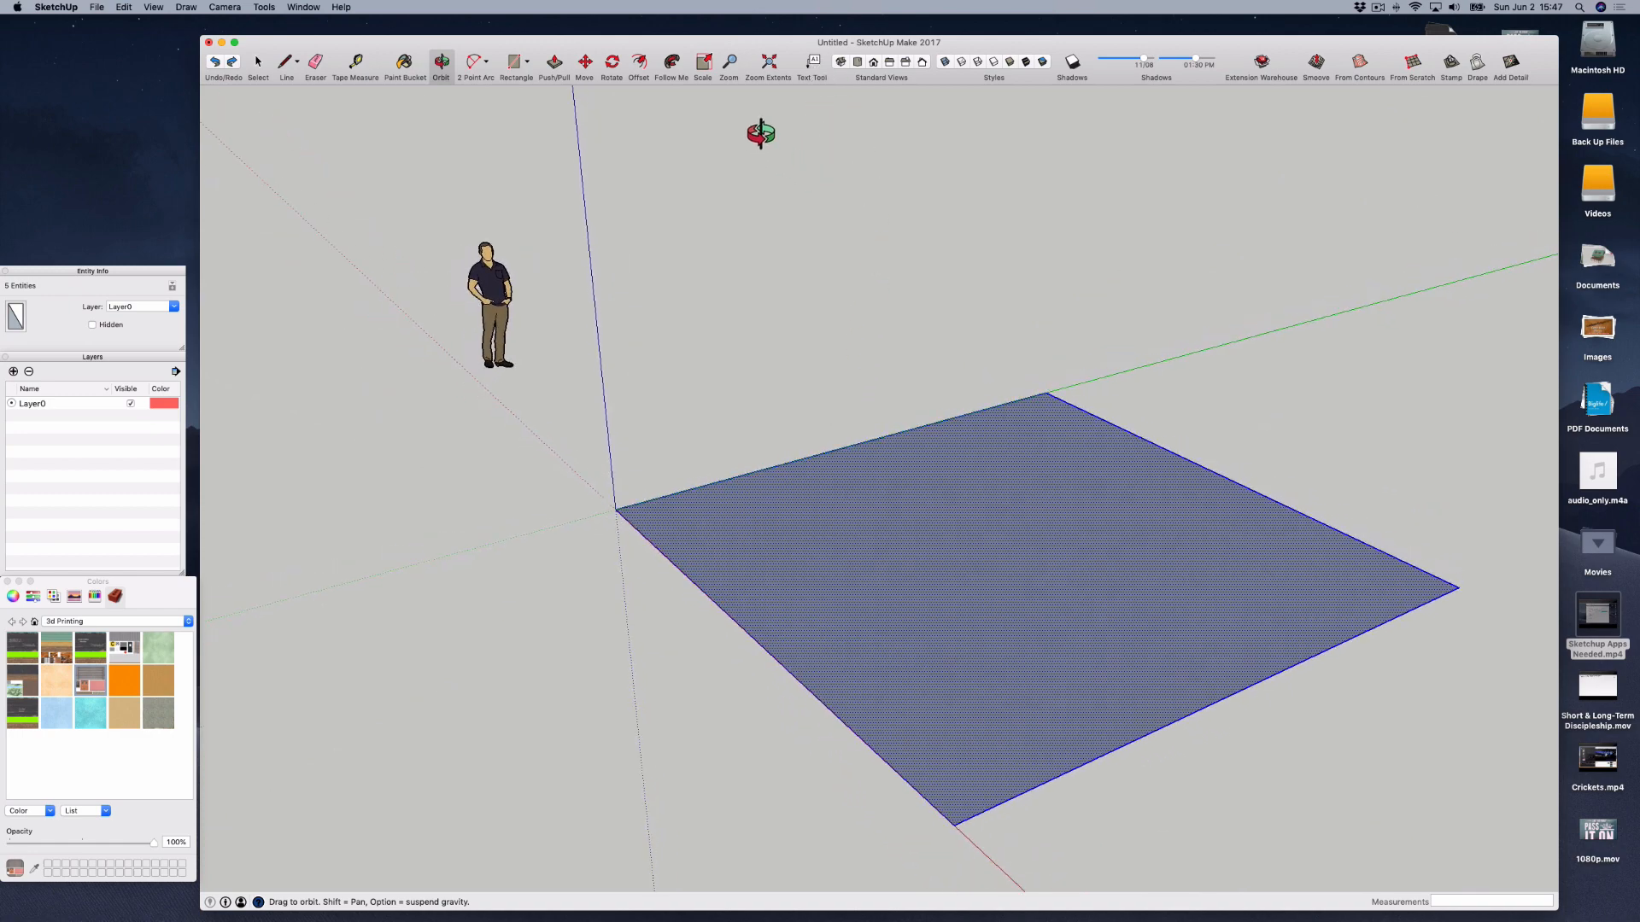
pyautogui.click(554, 66)
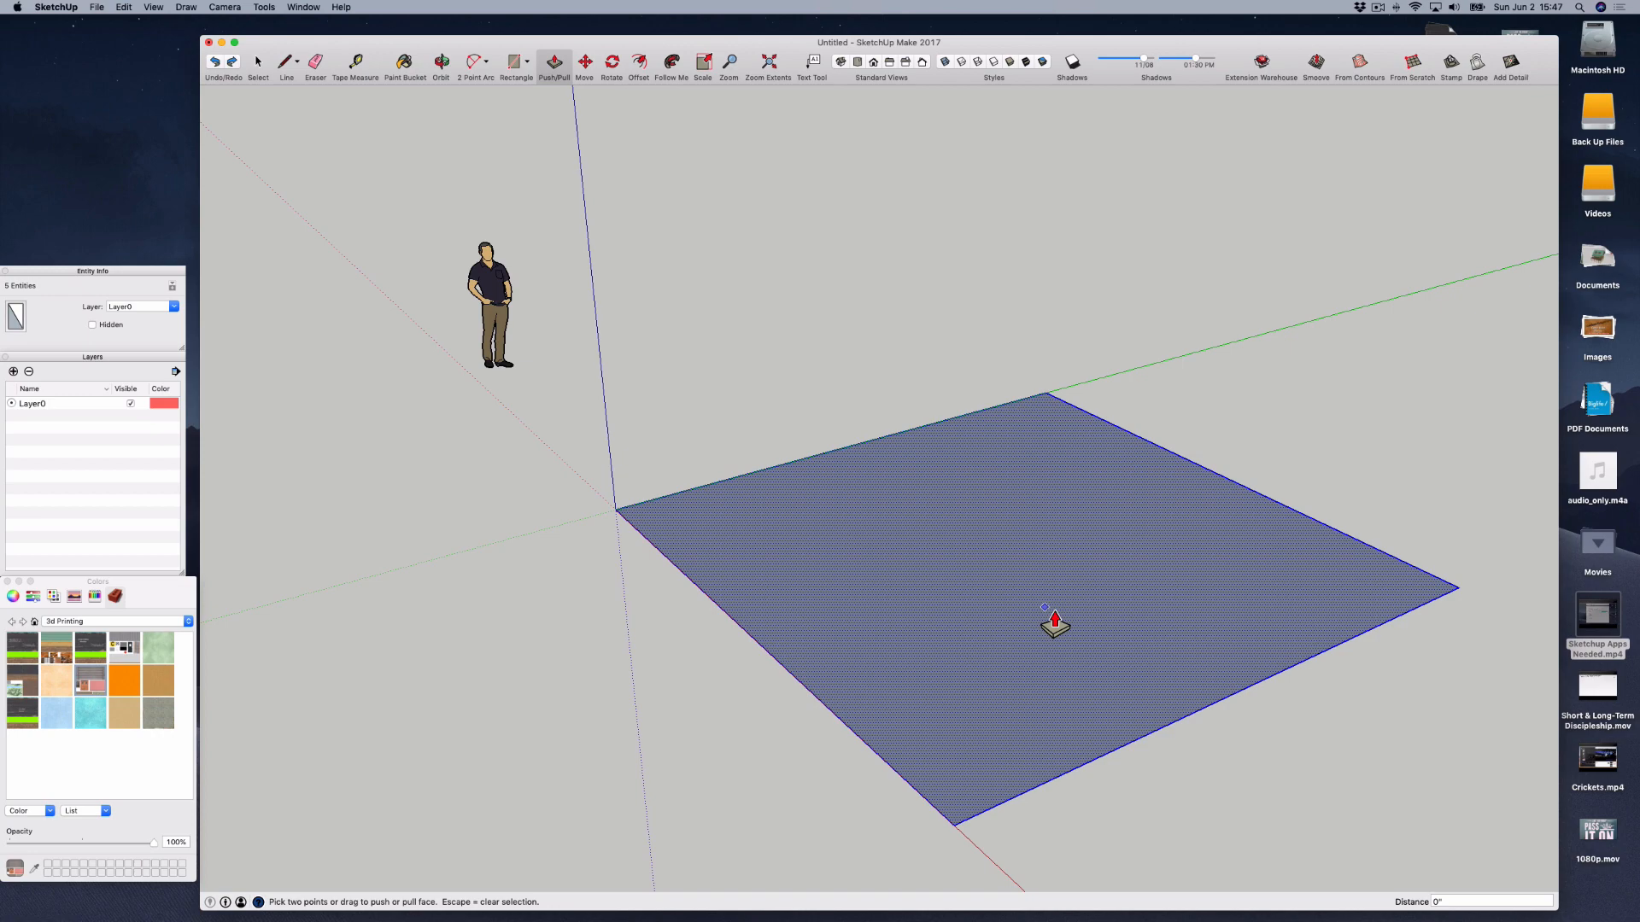
pyautogui.moveTo(1054, 625); pyautogui.dragTo(1043, 478)
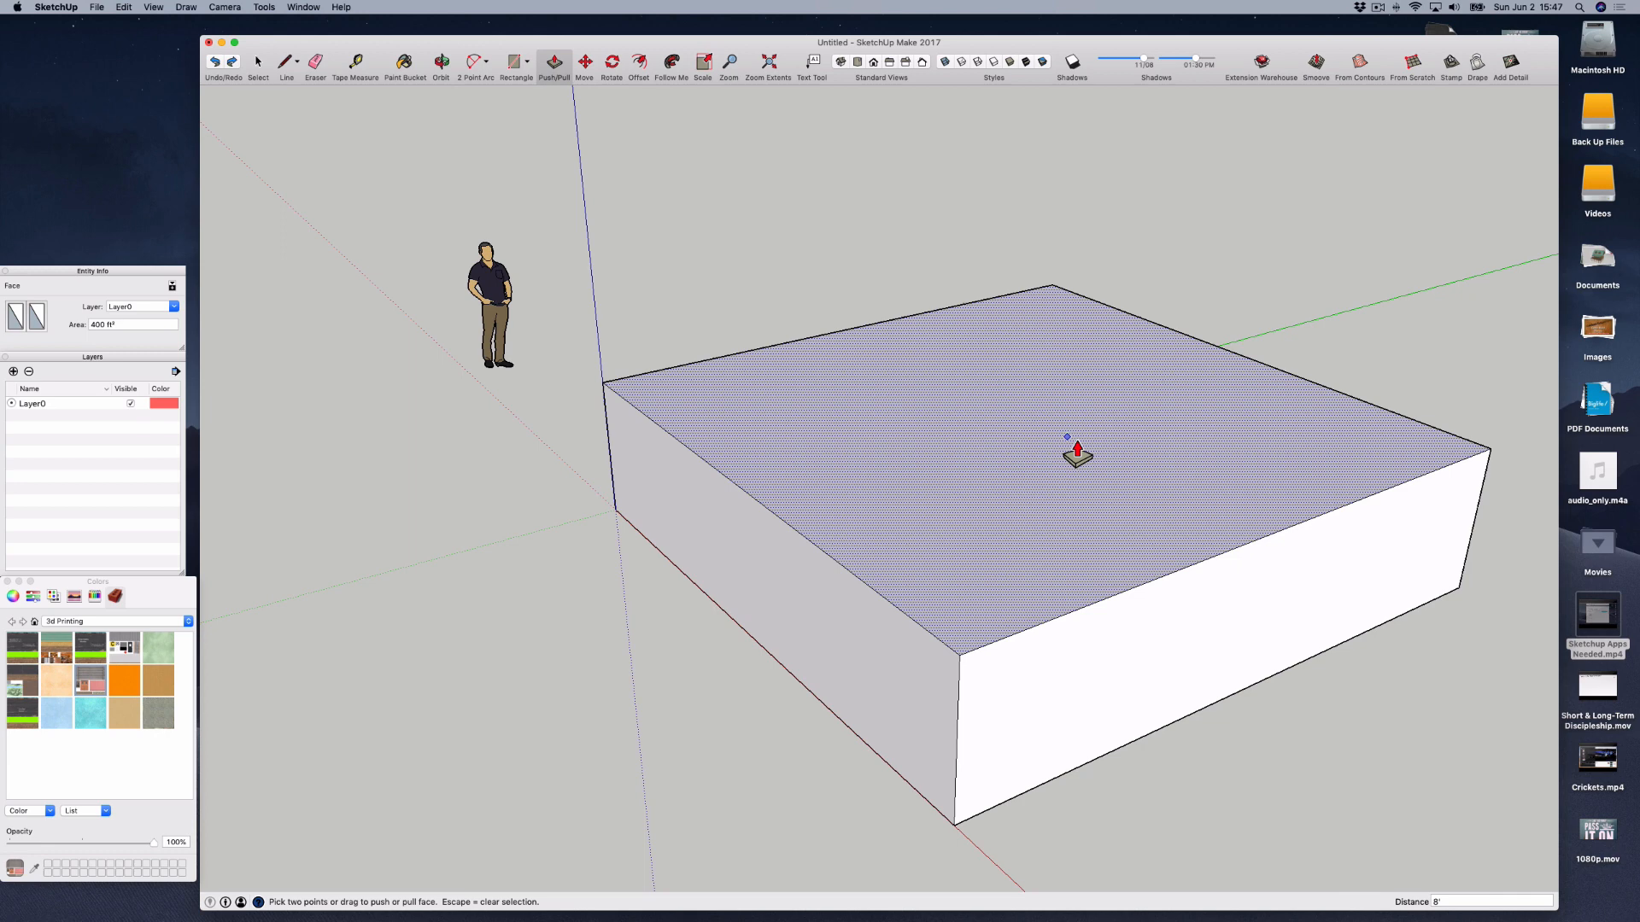
pyautogui.click(1461, 901)
pyautogui.press('Return')
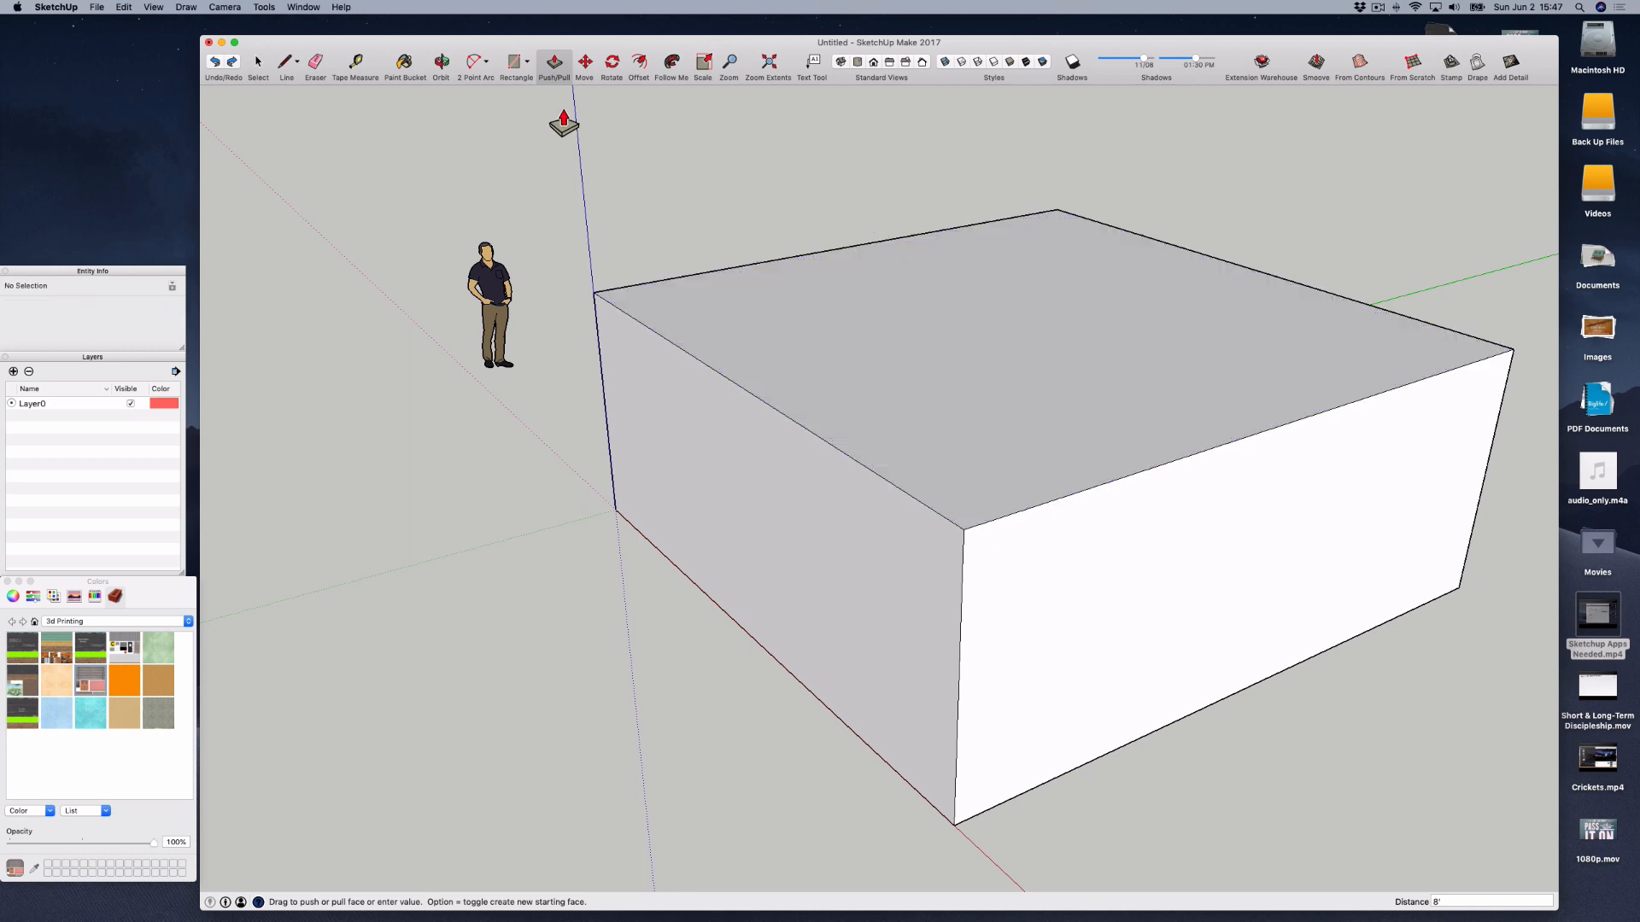
# - Draw a line across the box's top face, joining the midpoints of its two opposite edges parallel to the red axis
pyautogui.click(284, 64)
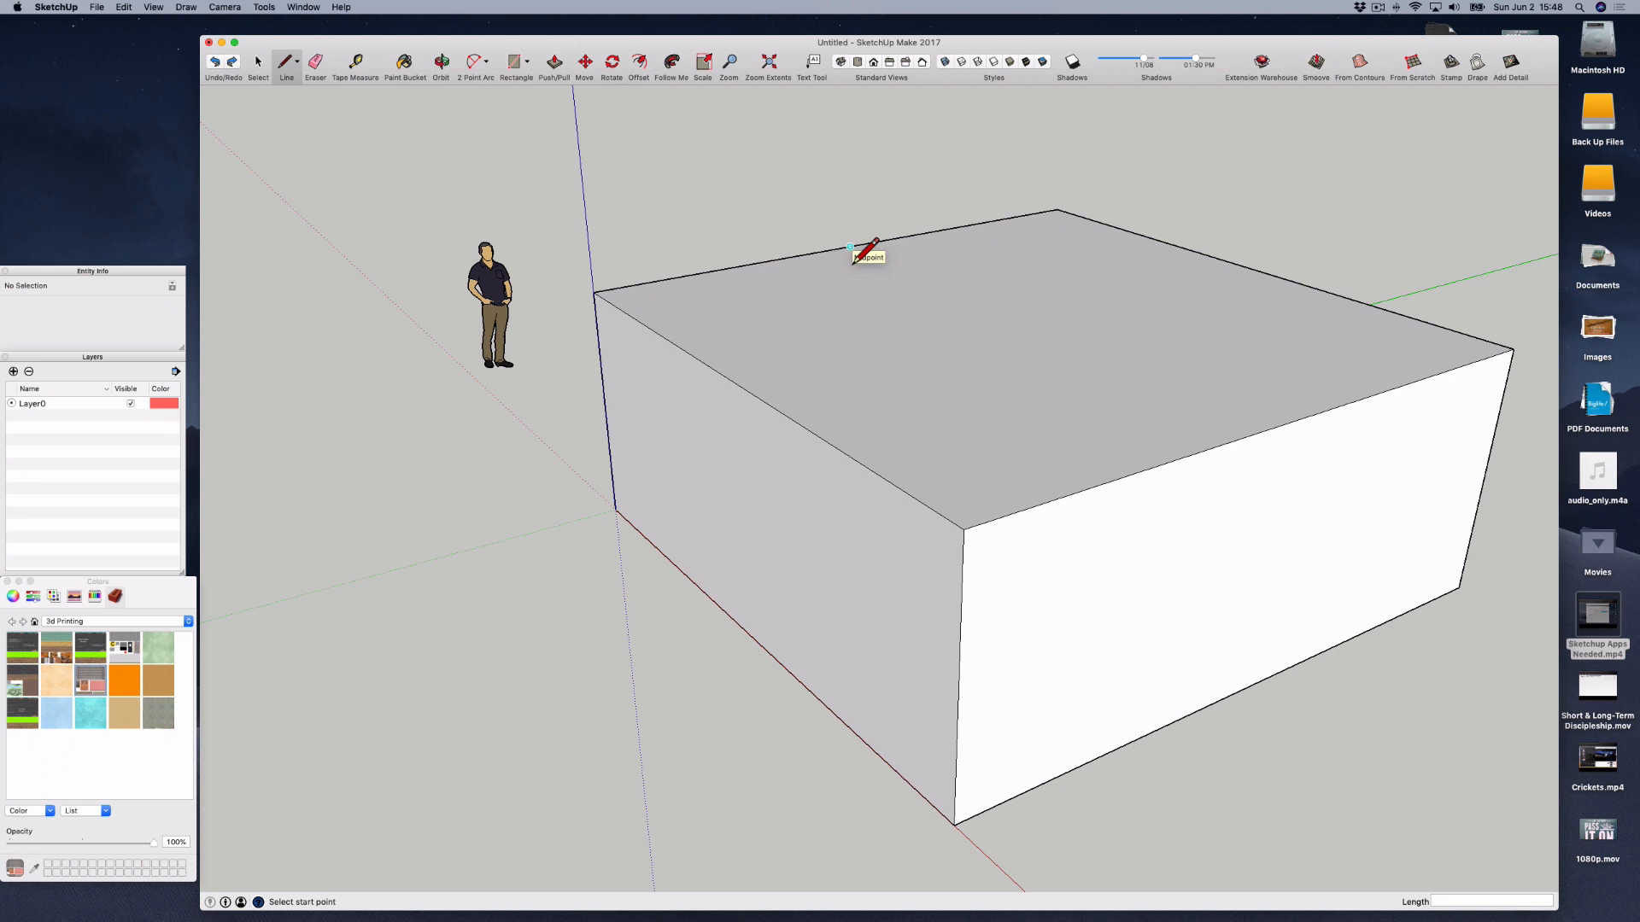
pyautogui.click(851, 247)
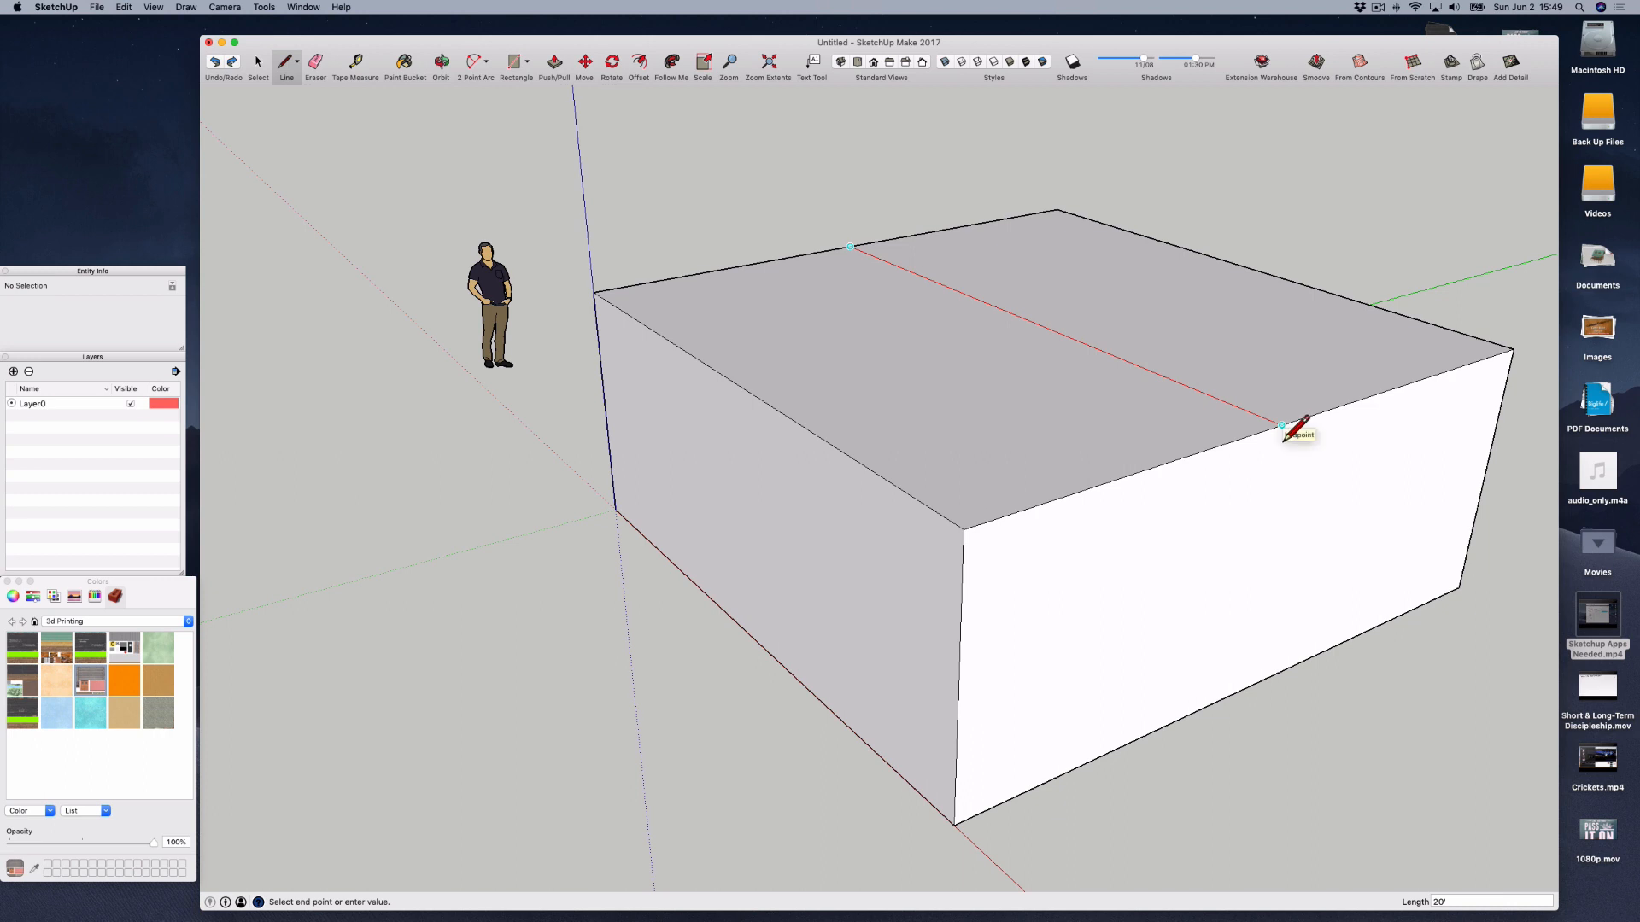
pyautogui.click(1284, 440)
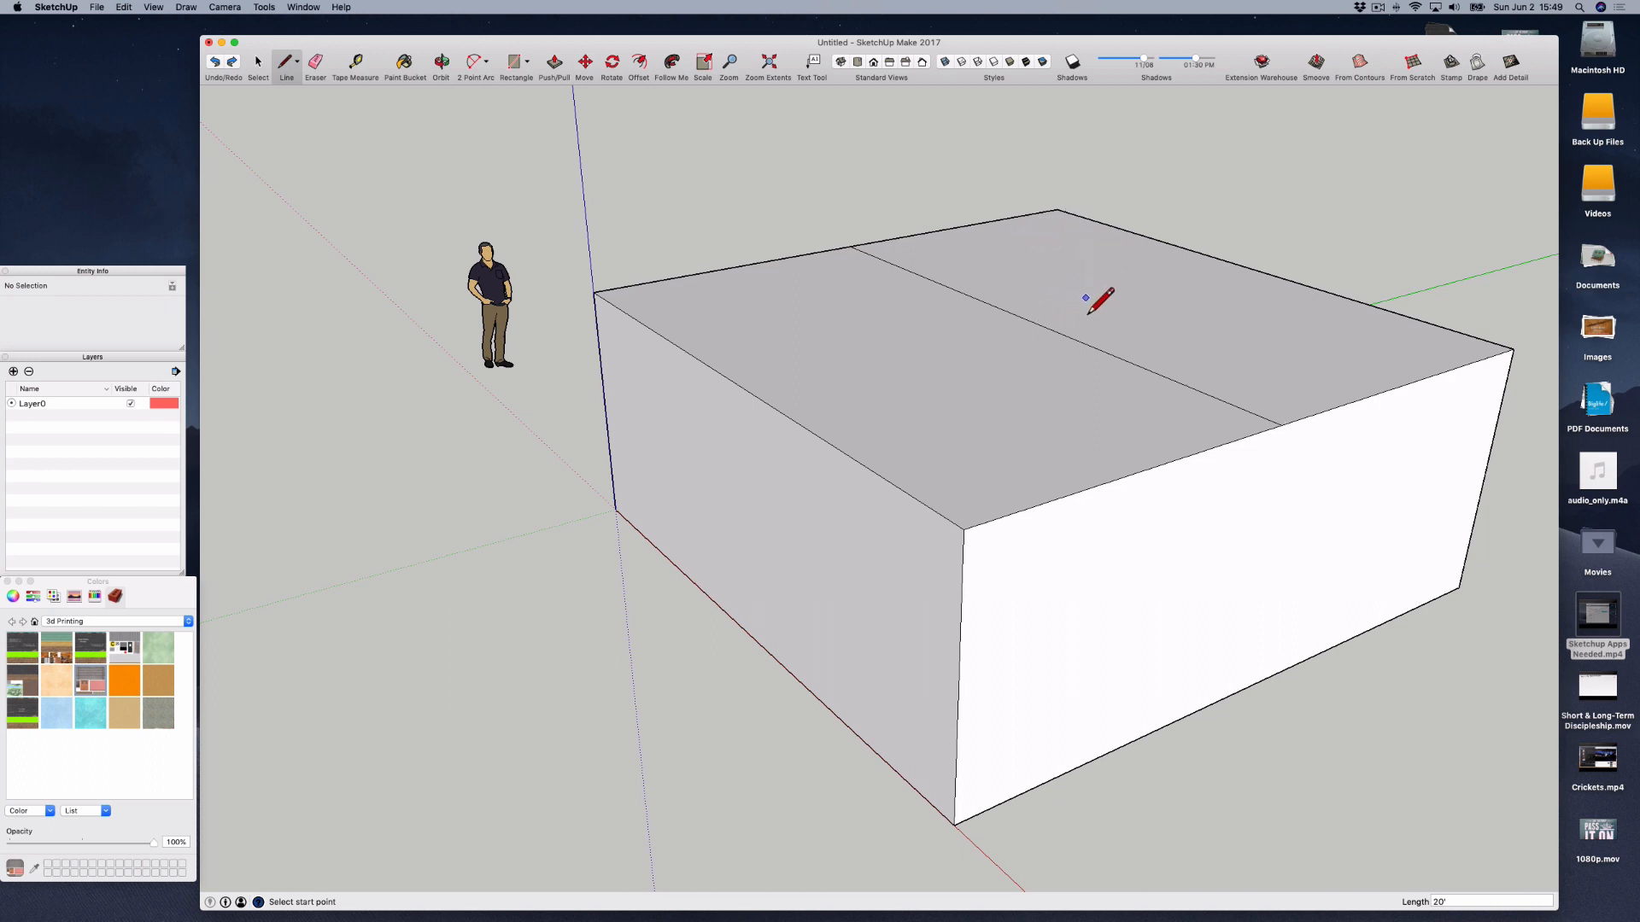
# - Try to raise the center line of the box's top face about 4' 9" along the blue axis, and undo the move
pyautogui.click(583, 67)
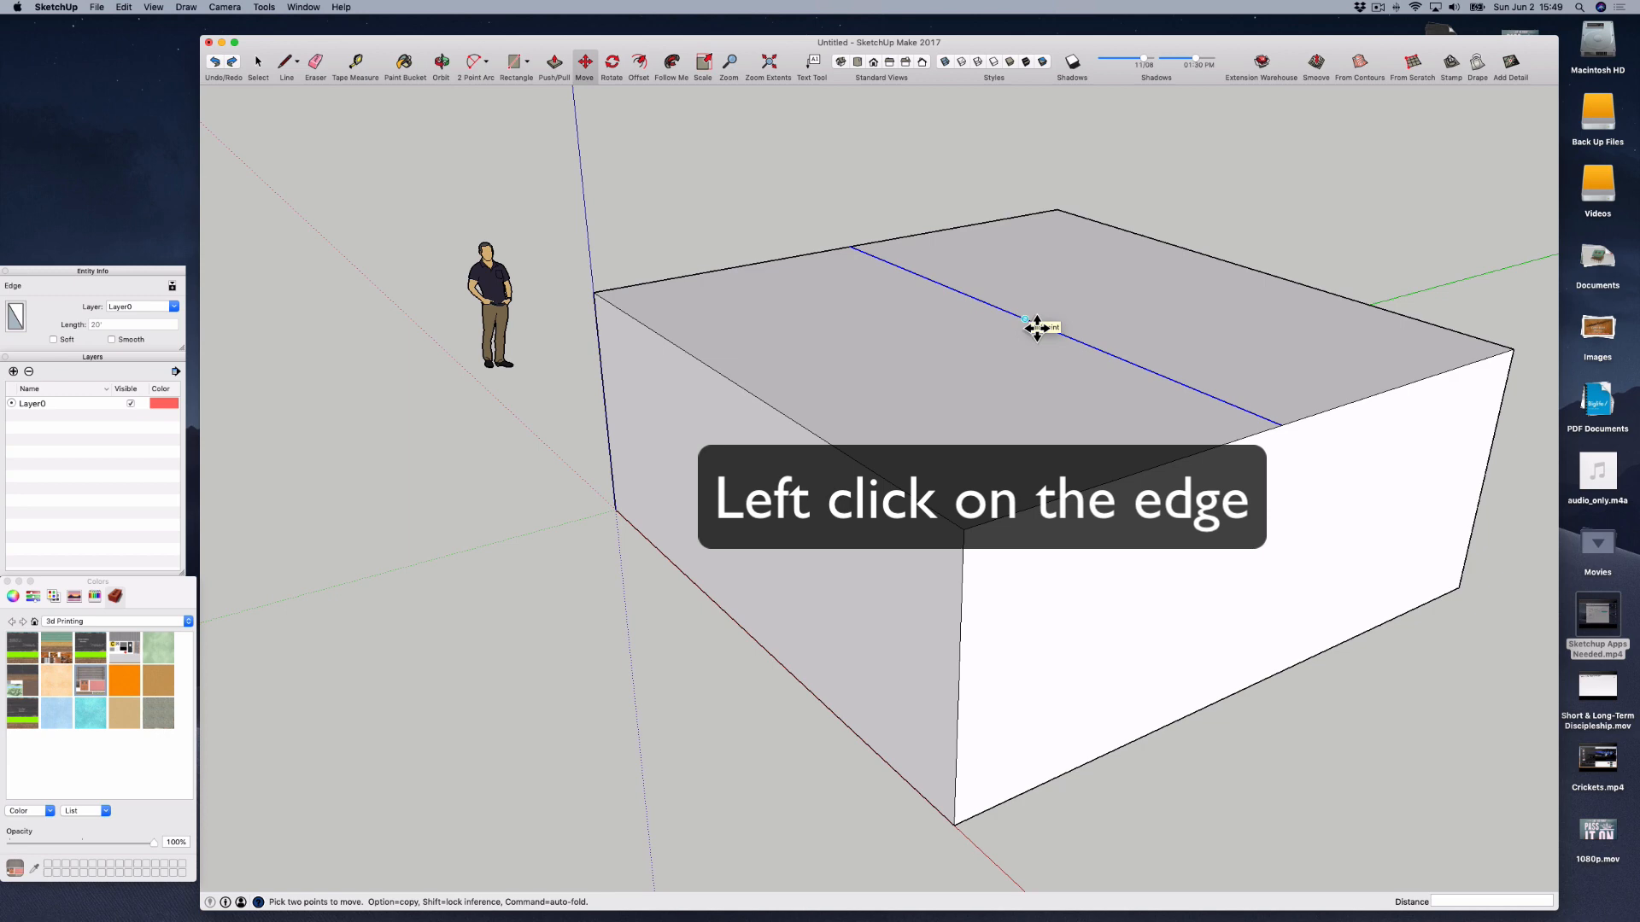
pyautogui.click(1037, 328)
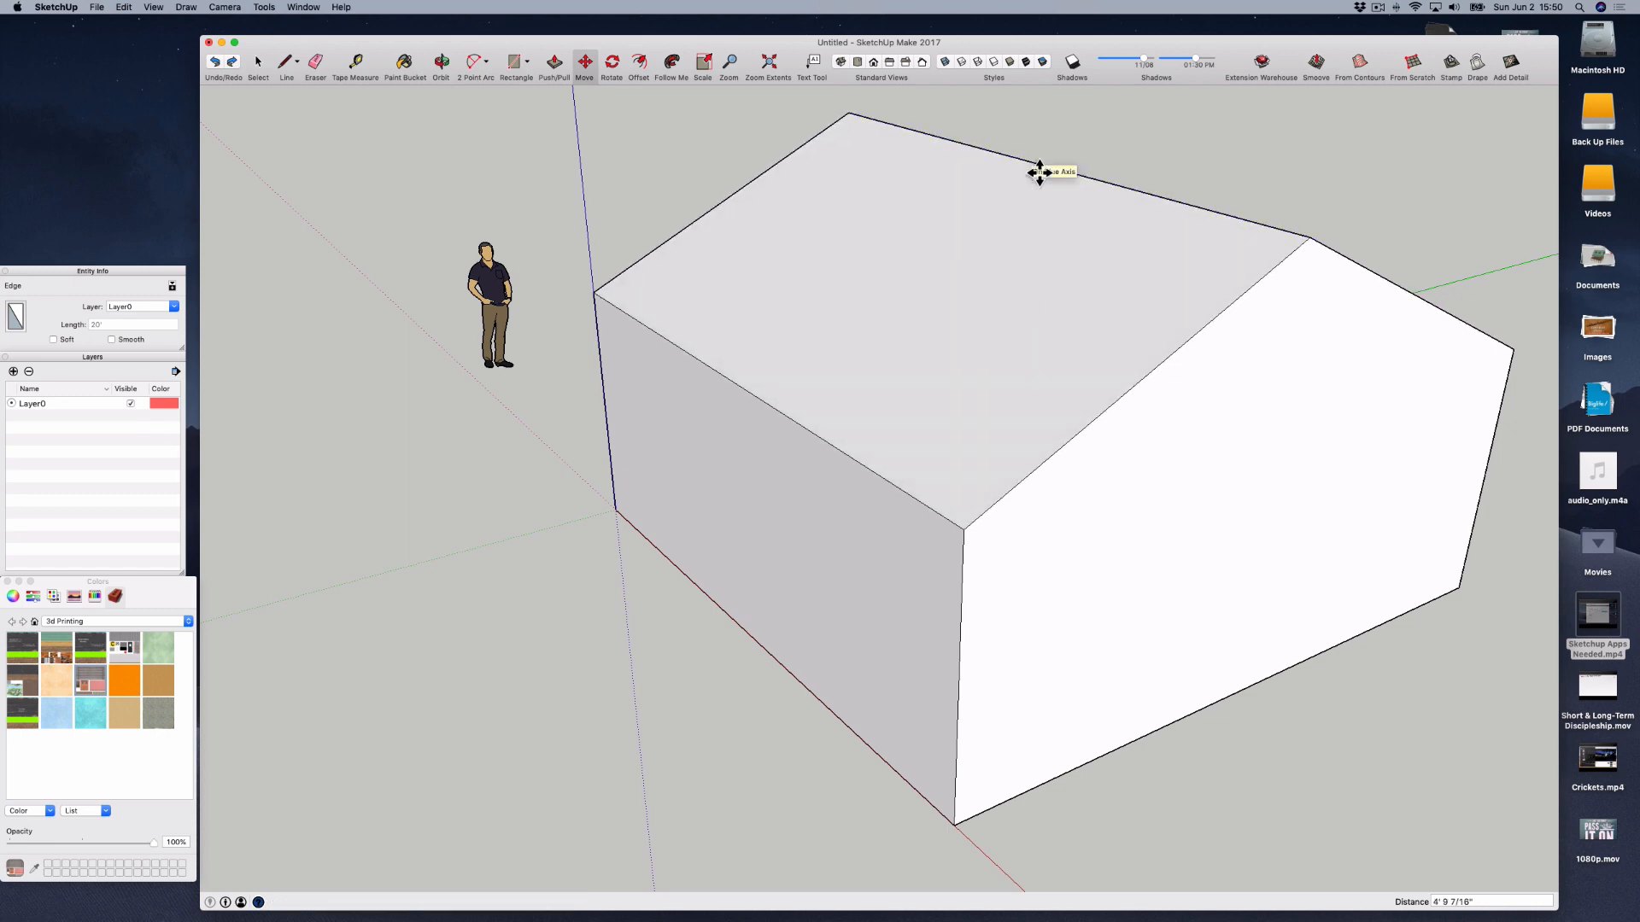
pyautogui.click(1041, 174)
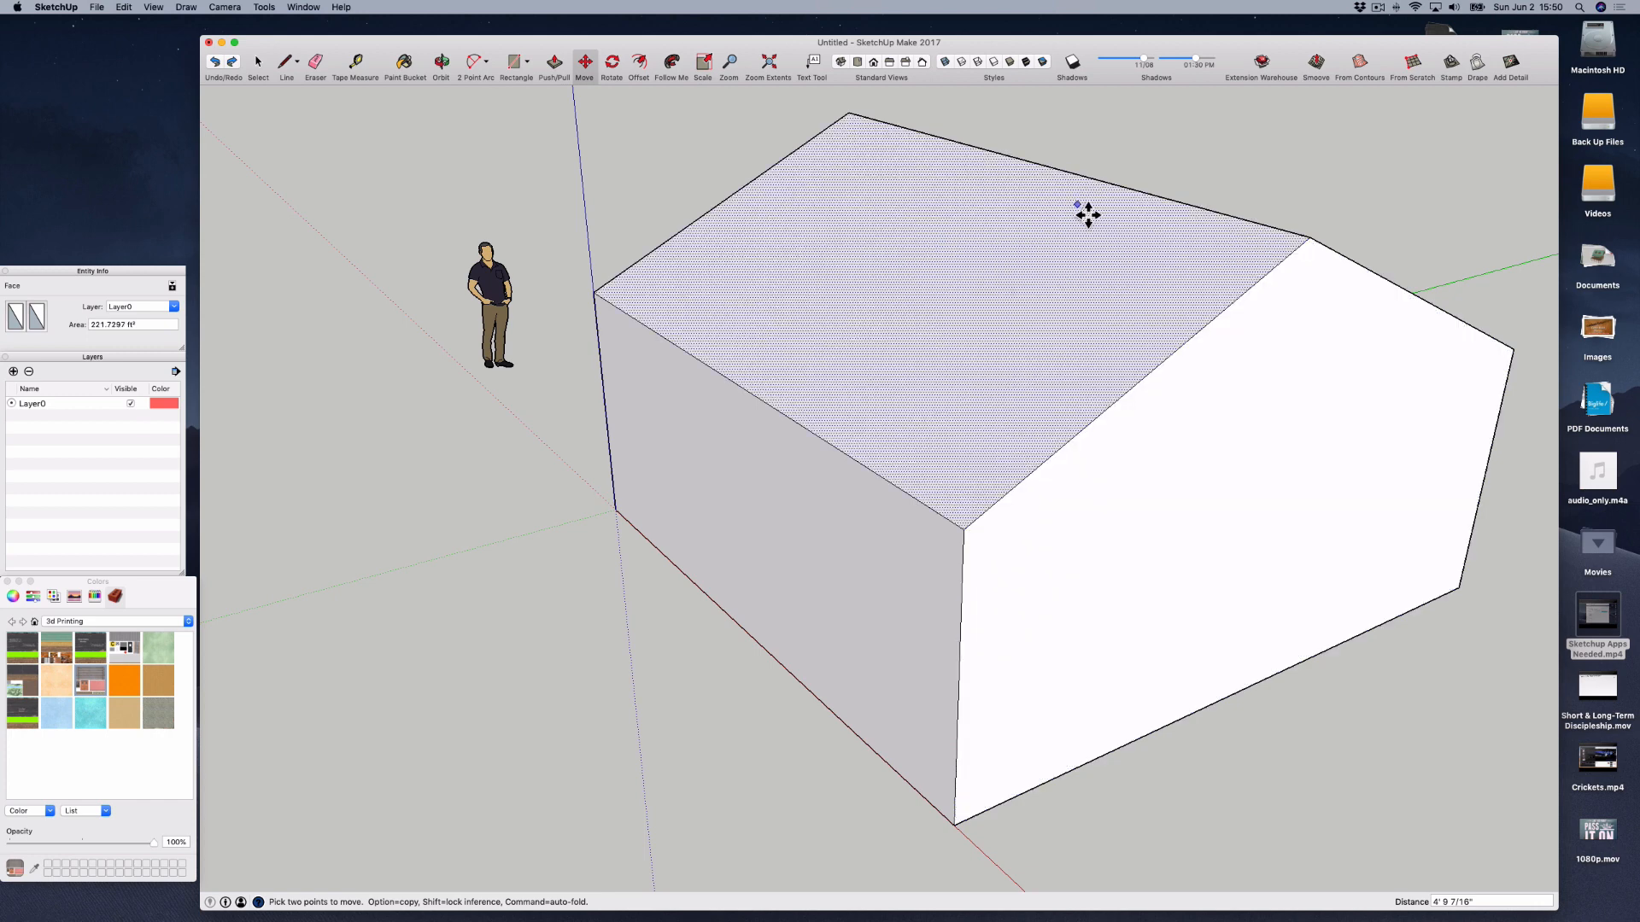
pyautogui.press('Escape')
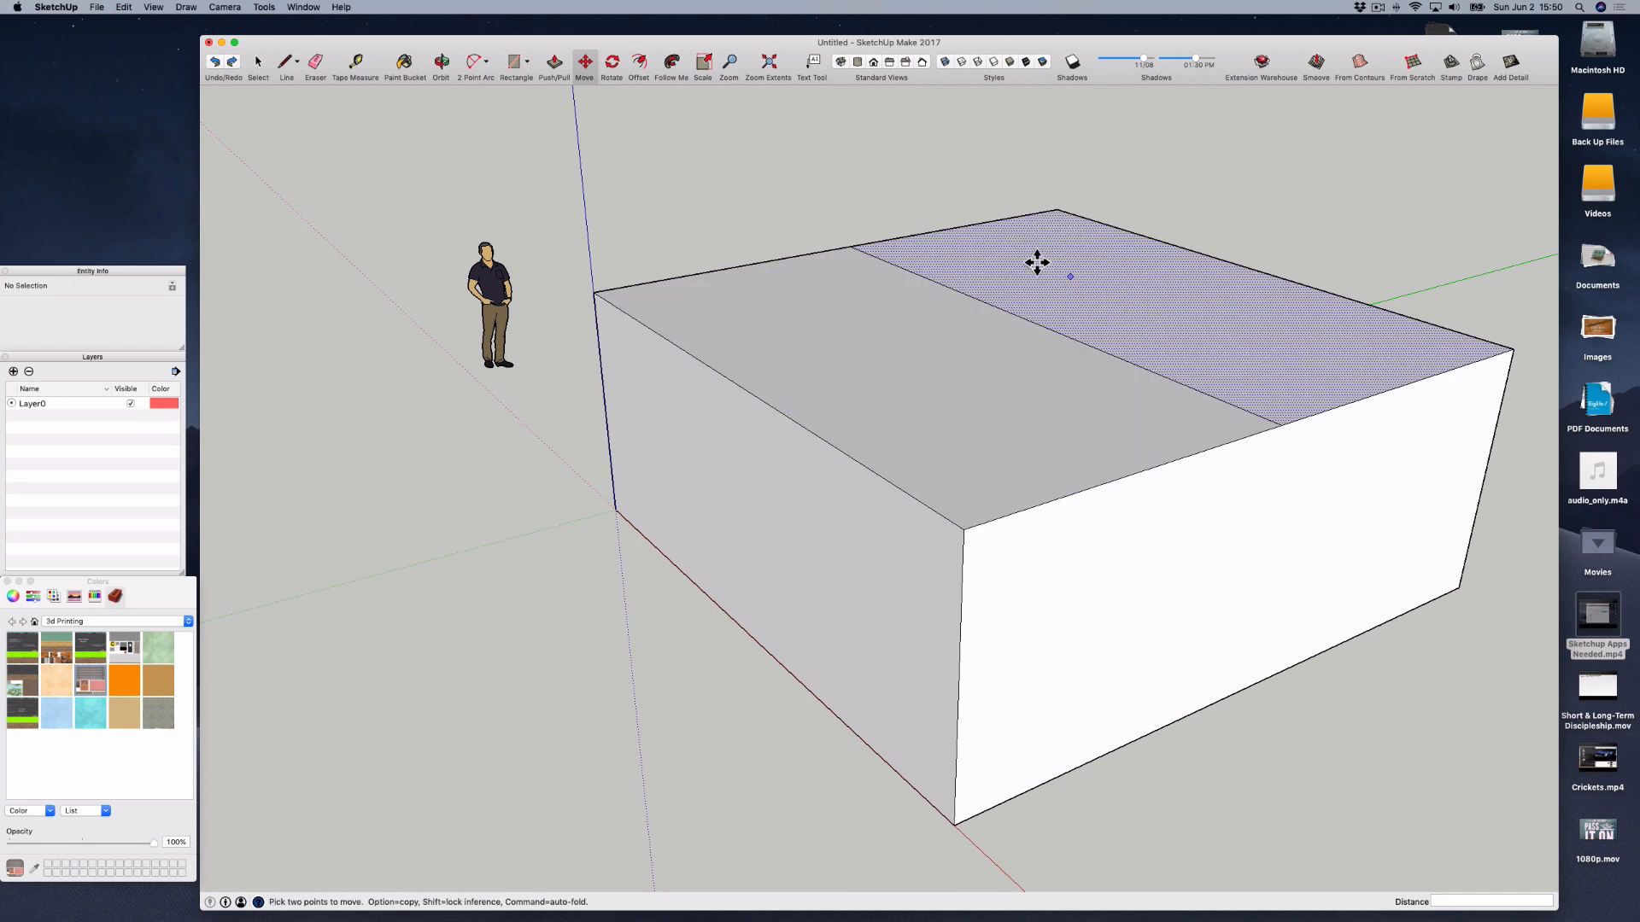
# - Erase the center line on the top face and redraw it between the midpoints of the same two opposite edges
pyautogui.click(314, 62)
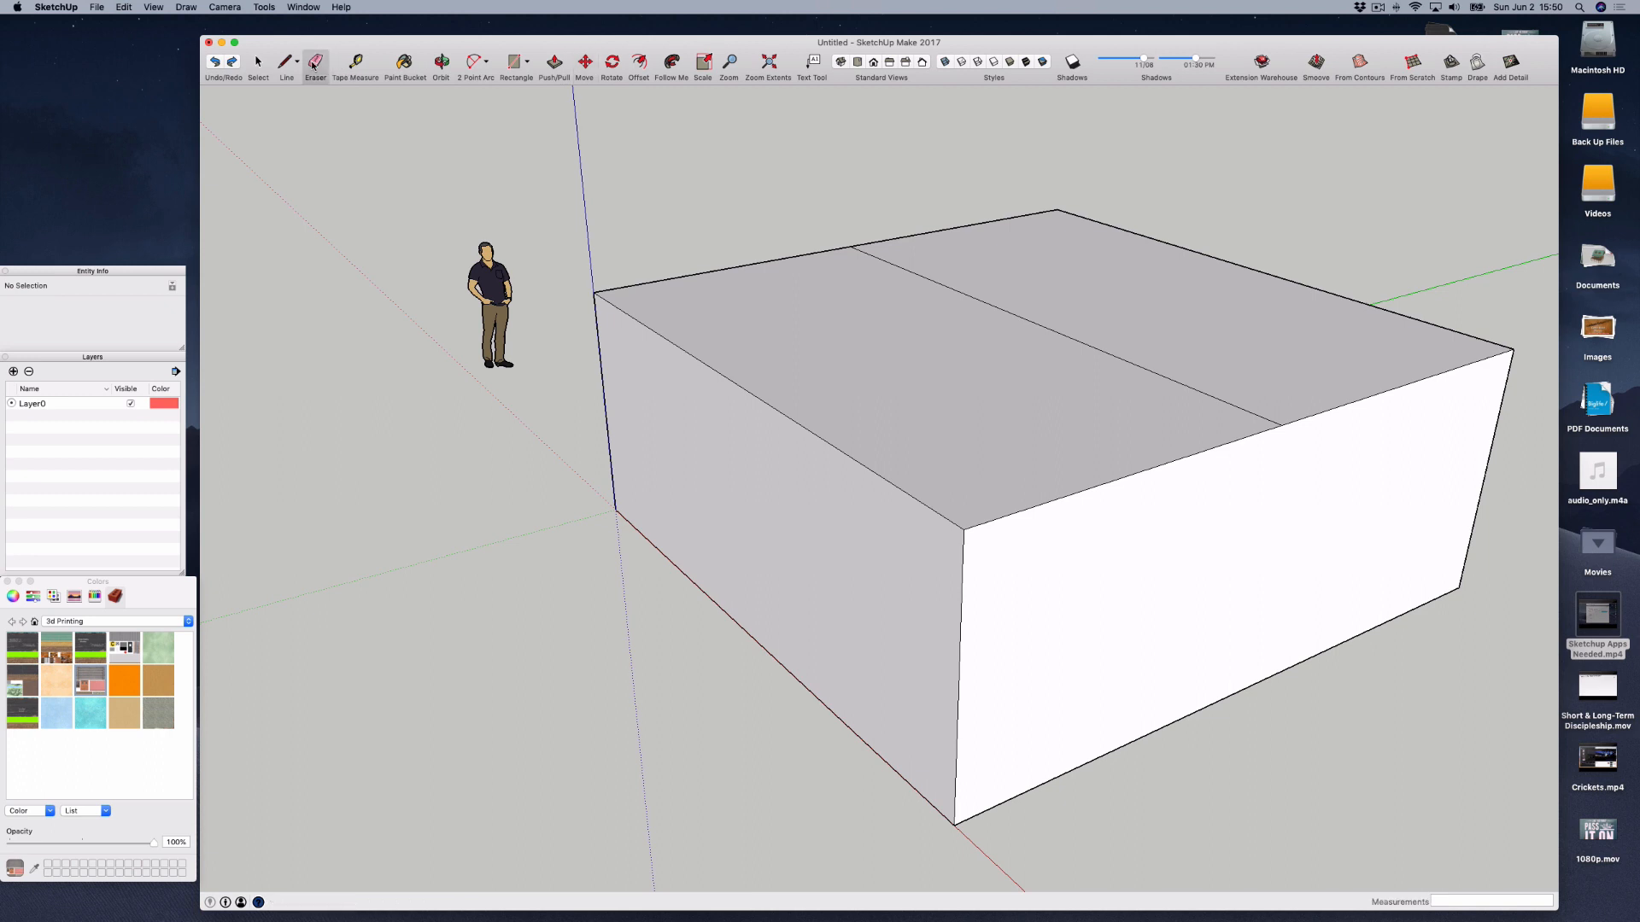
pyautogui.click(1051, 338)
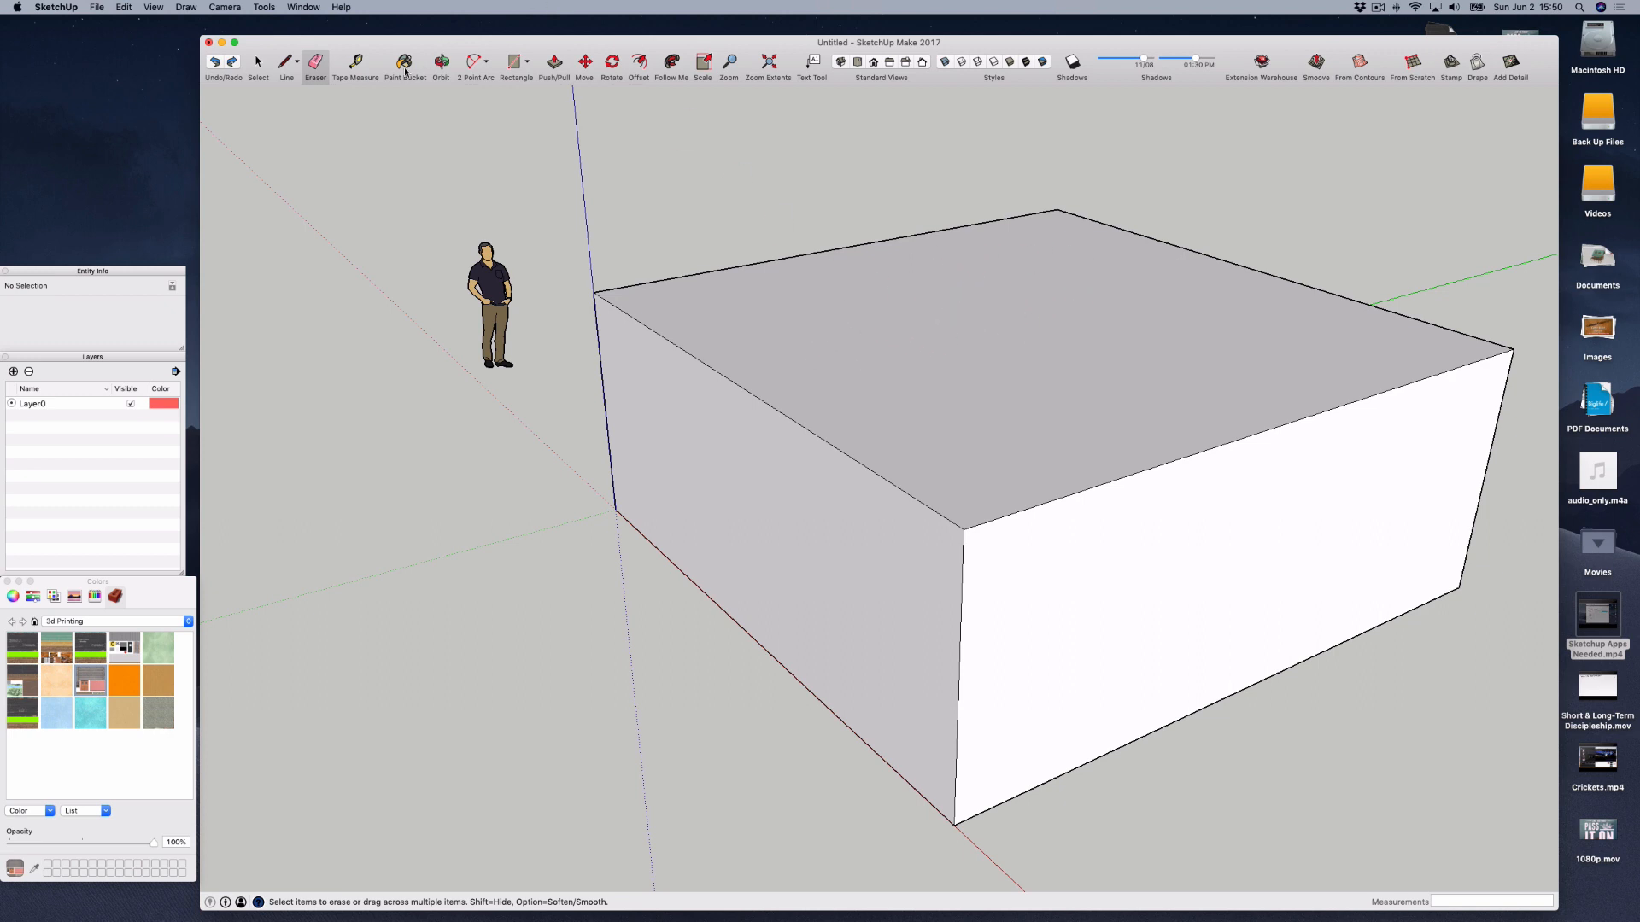
pyautogui.click(284, 62)
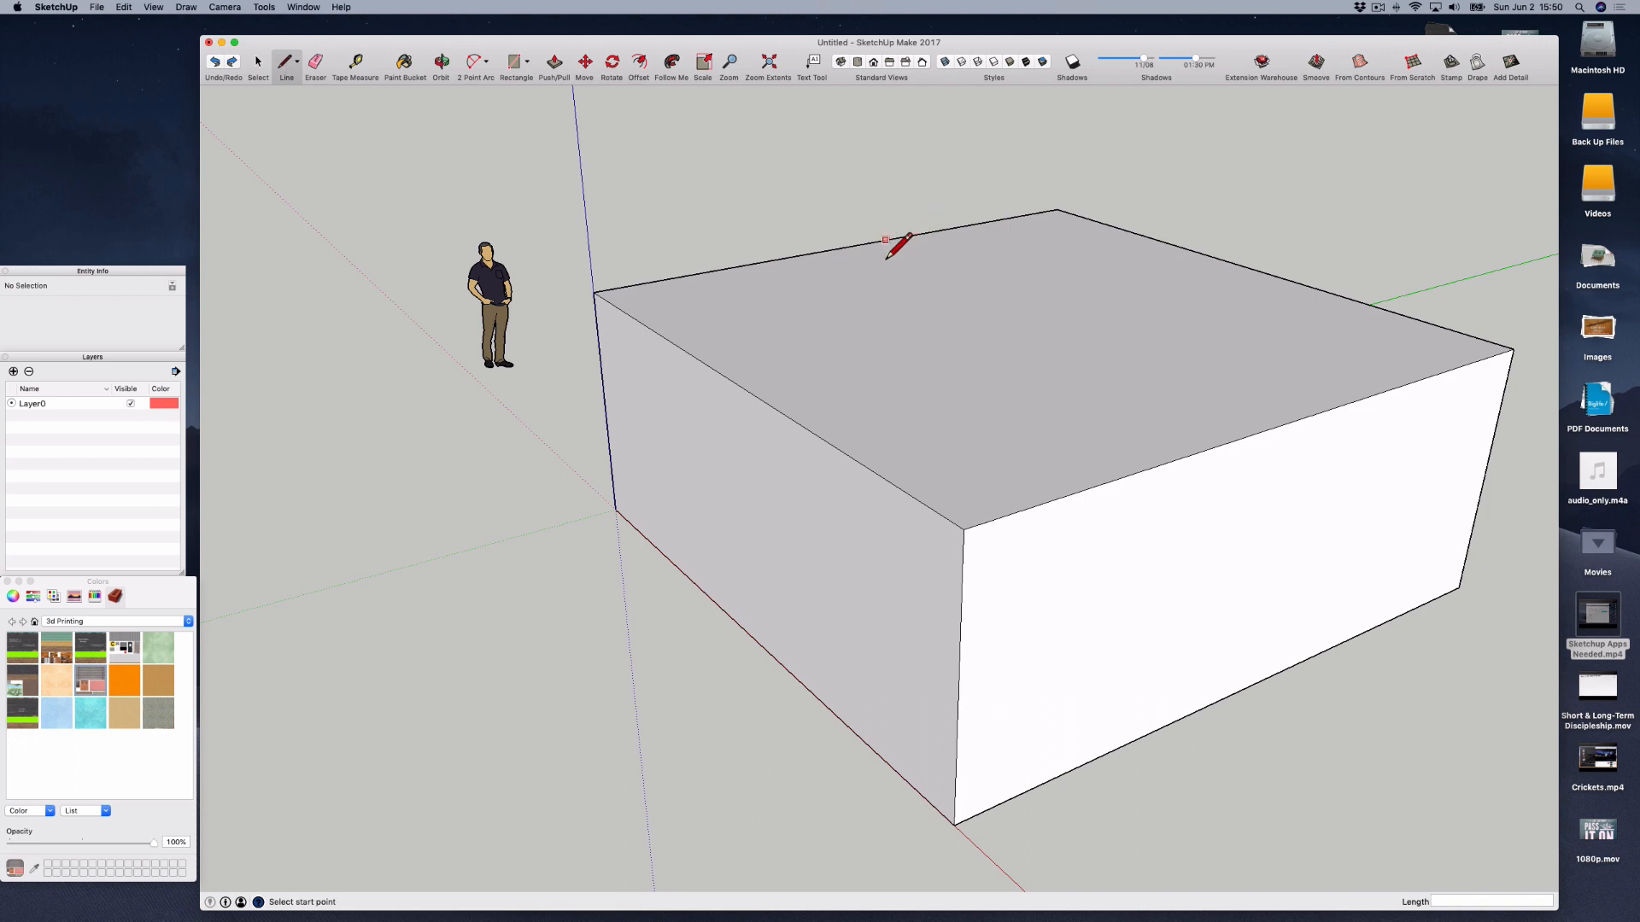
pyautogui.click(849, 248)
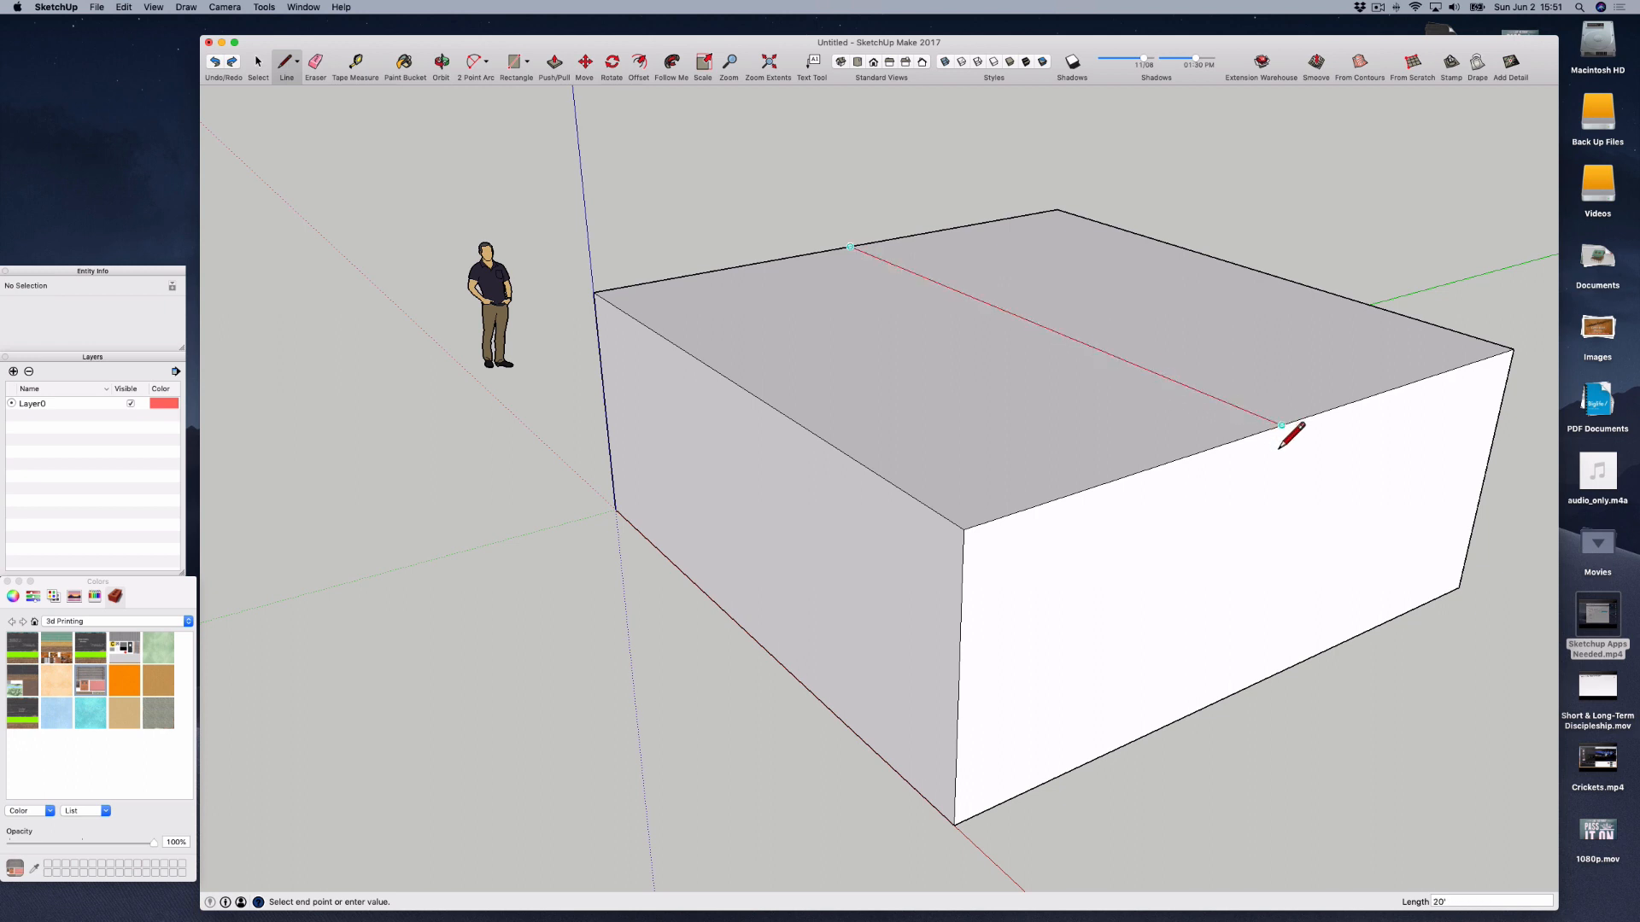
pyautogui.click(1281, 424)
# - Move the top face's center line up about 5' 5" along the blue axis to form the gable roof ridge
pyautogui.click(586, 62)
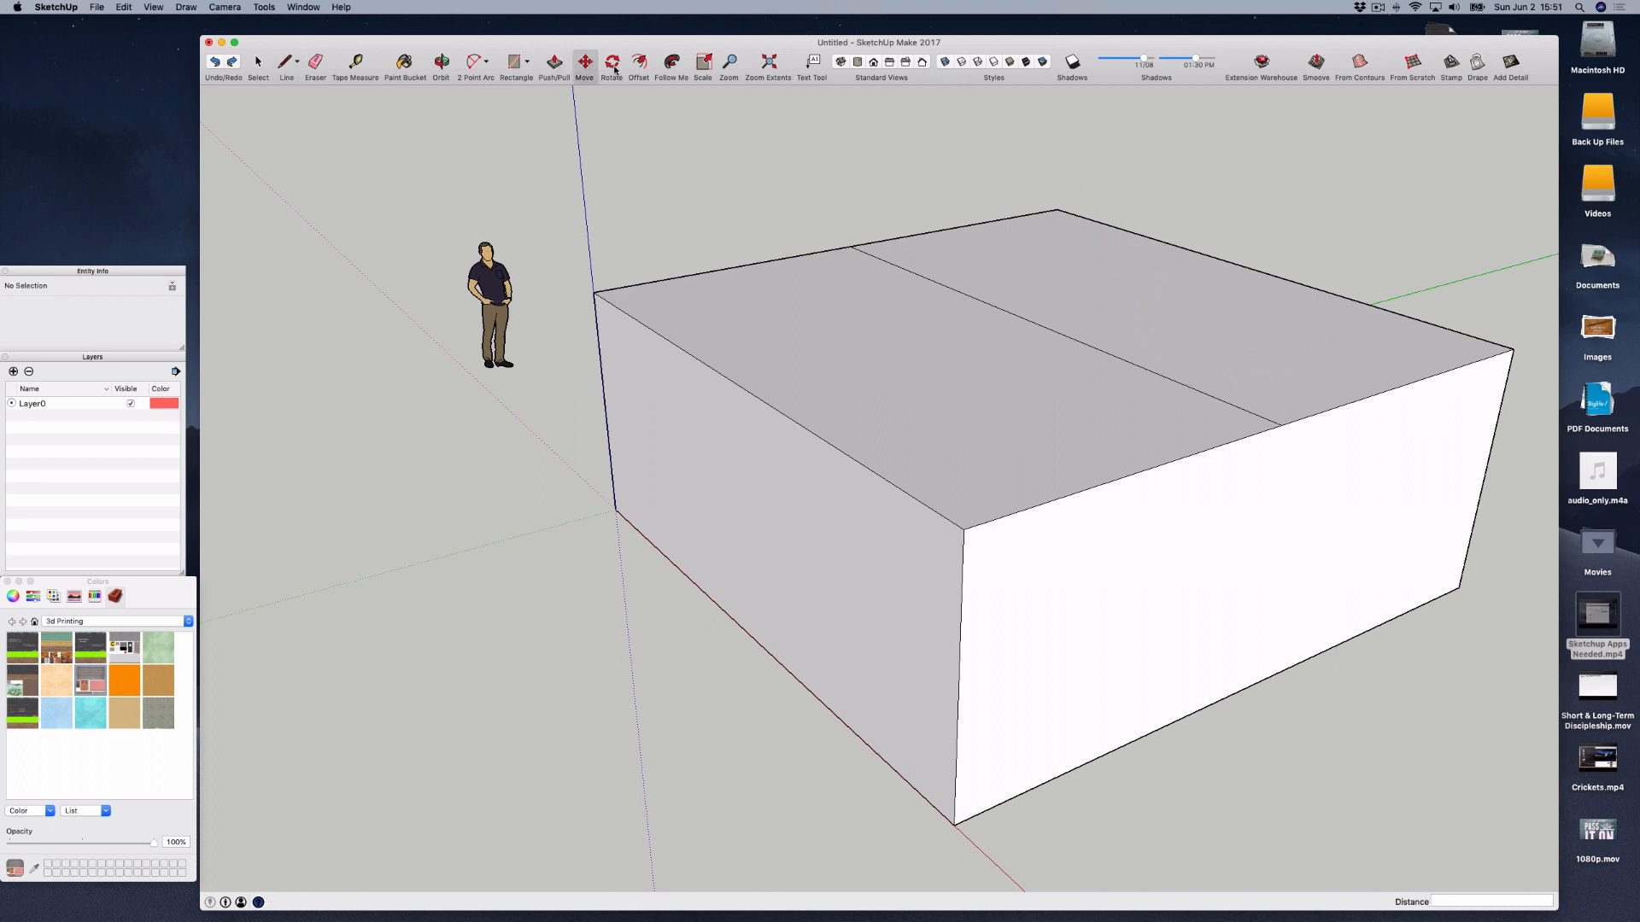
pyautogui.click(1036, 329)
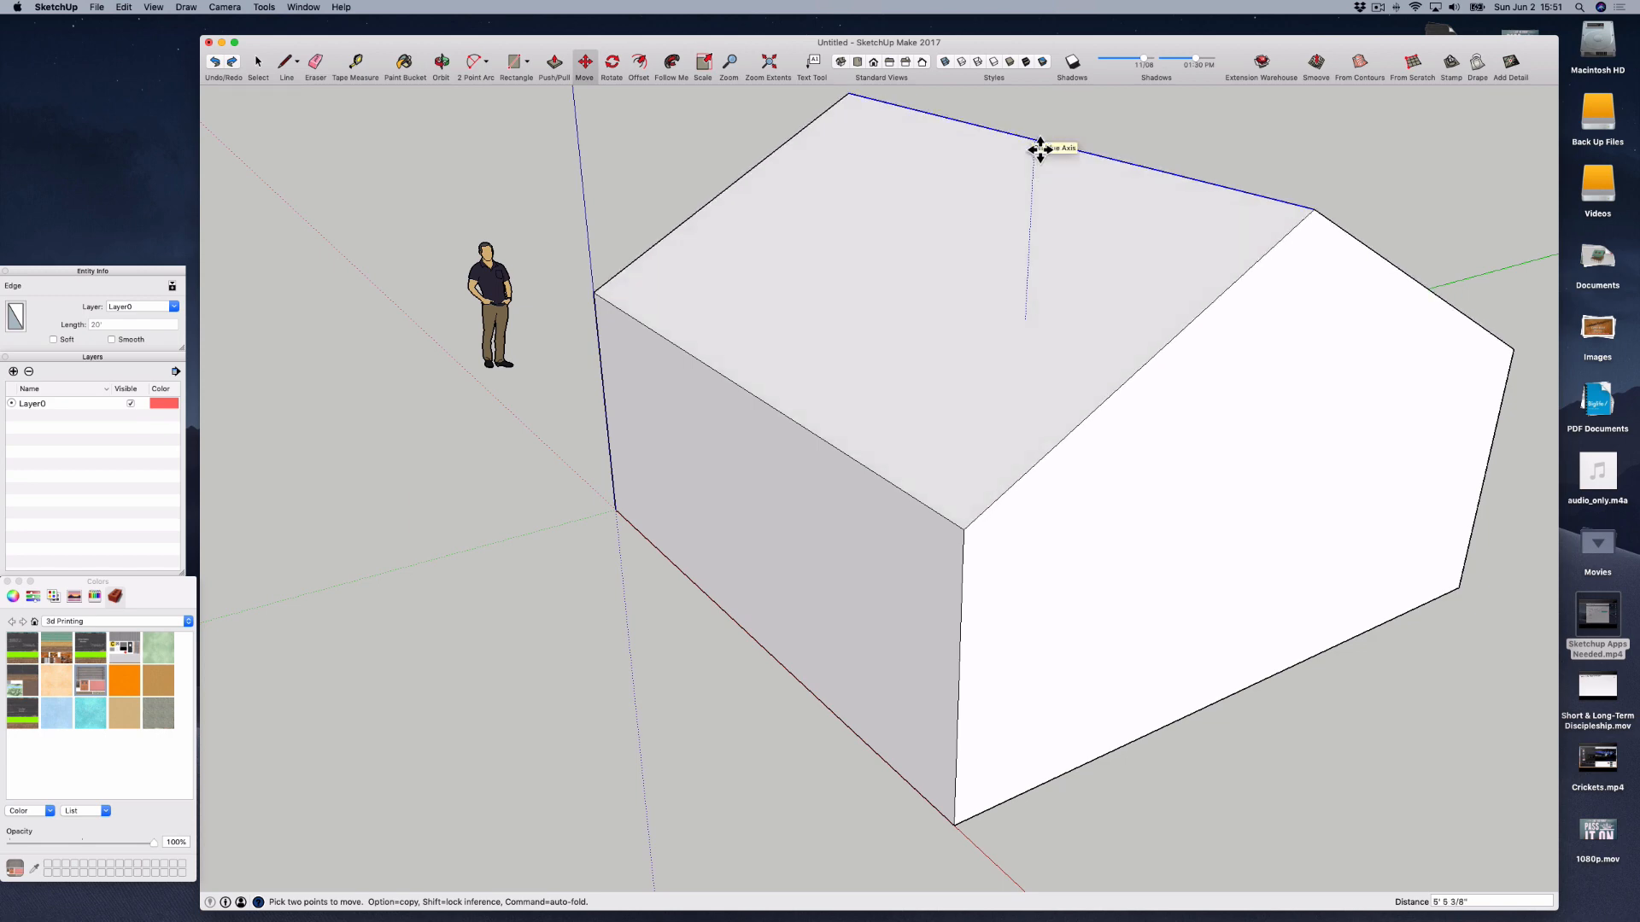
pyautogui.click(1040, 150)
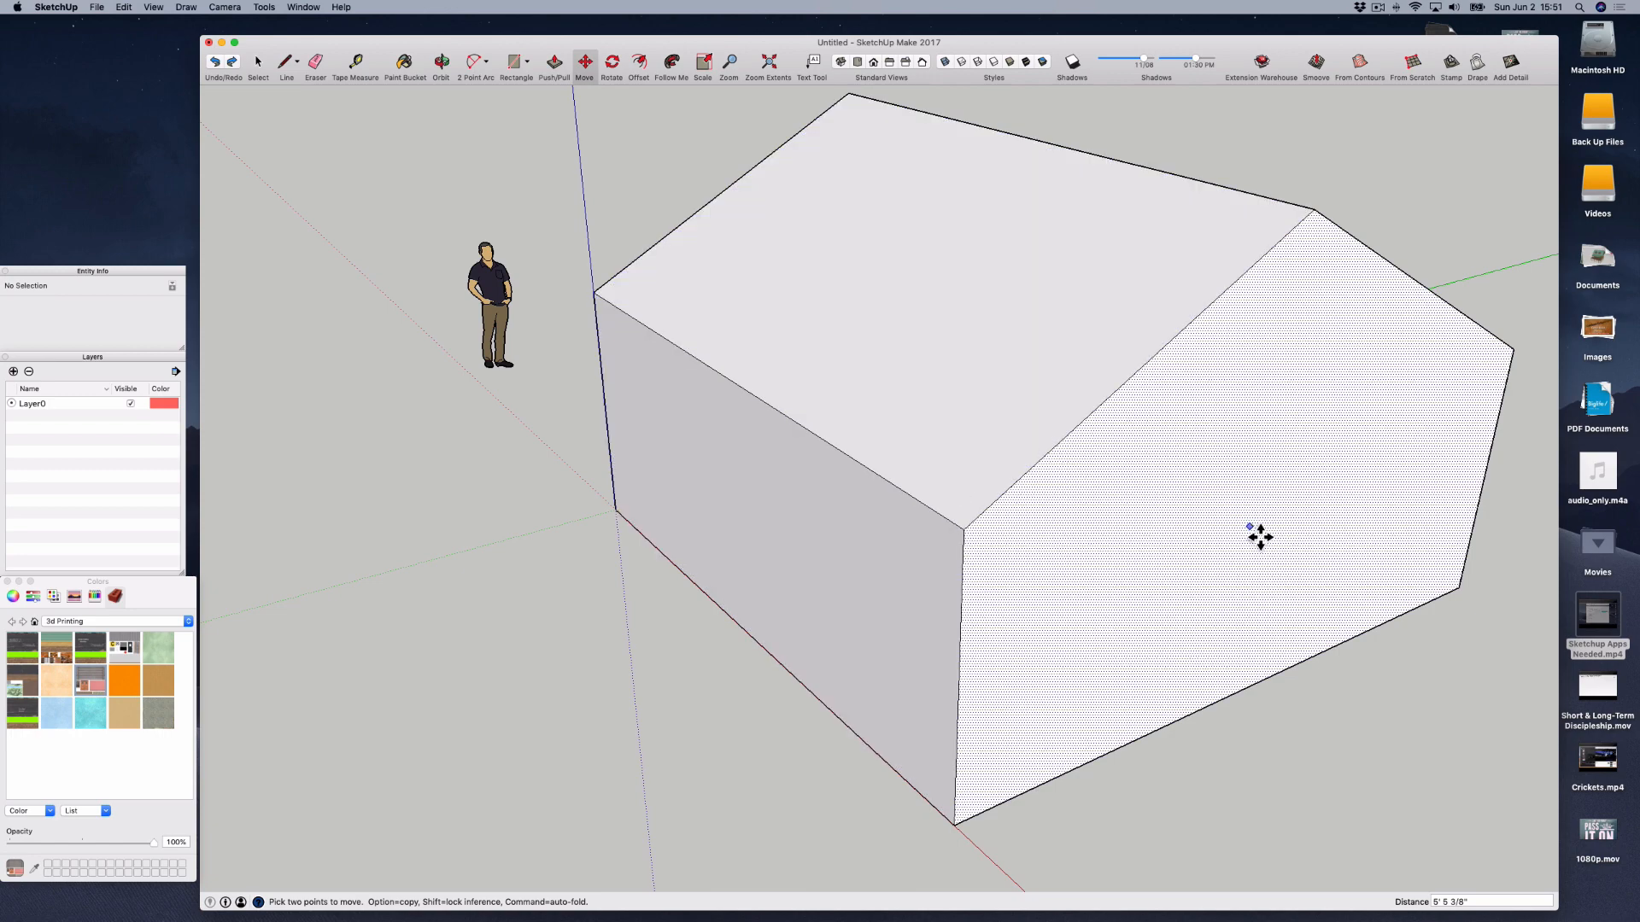
# - Draw a horizontal line across the front gable wall between its two eave corners, separating the gable triangle from the wall
pyautogui.moveTo(1262, 536); pyautogui.dragTo(984, 460, button='middle')
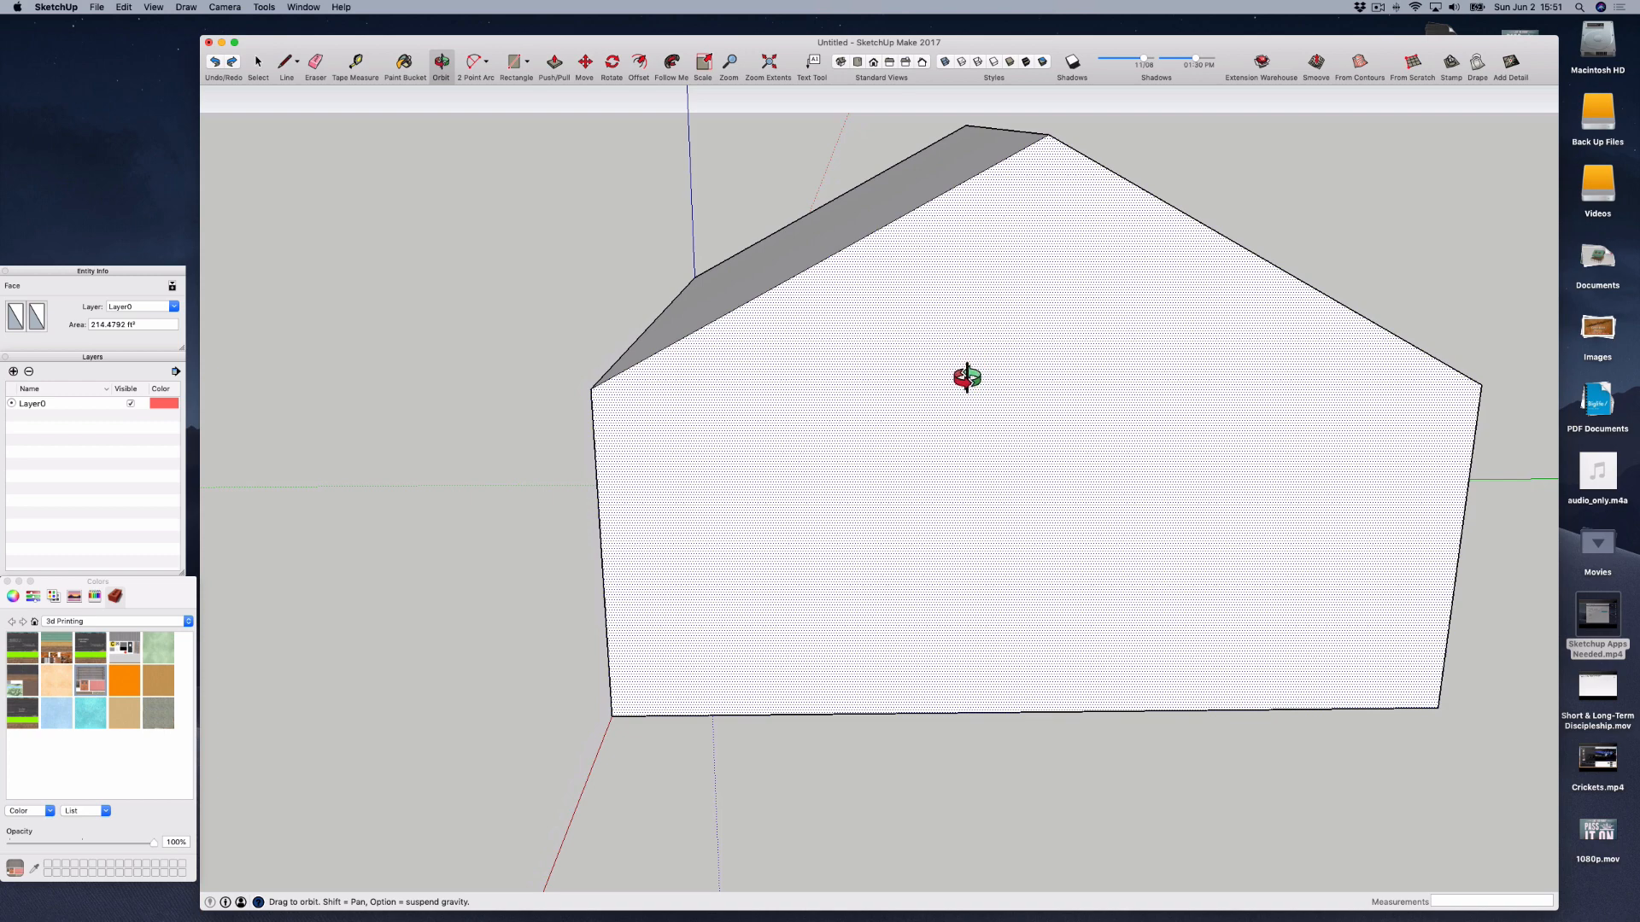
pyautogui.click(285, 65)
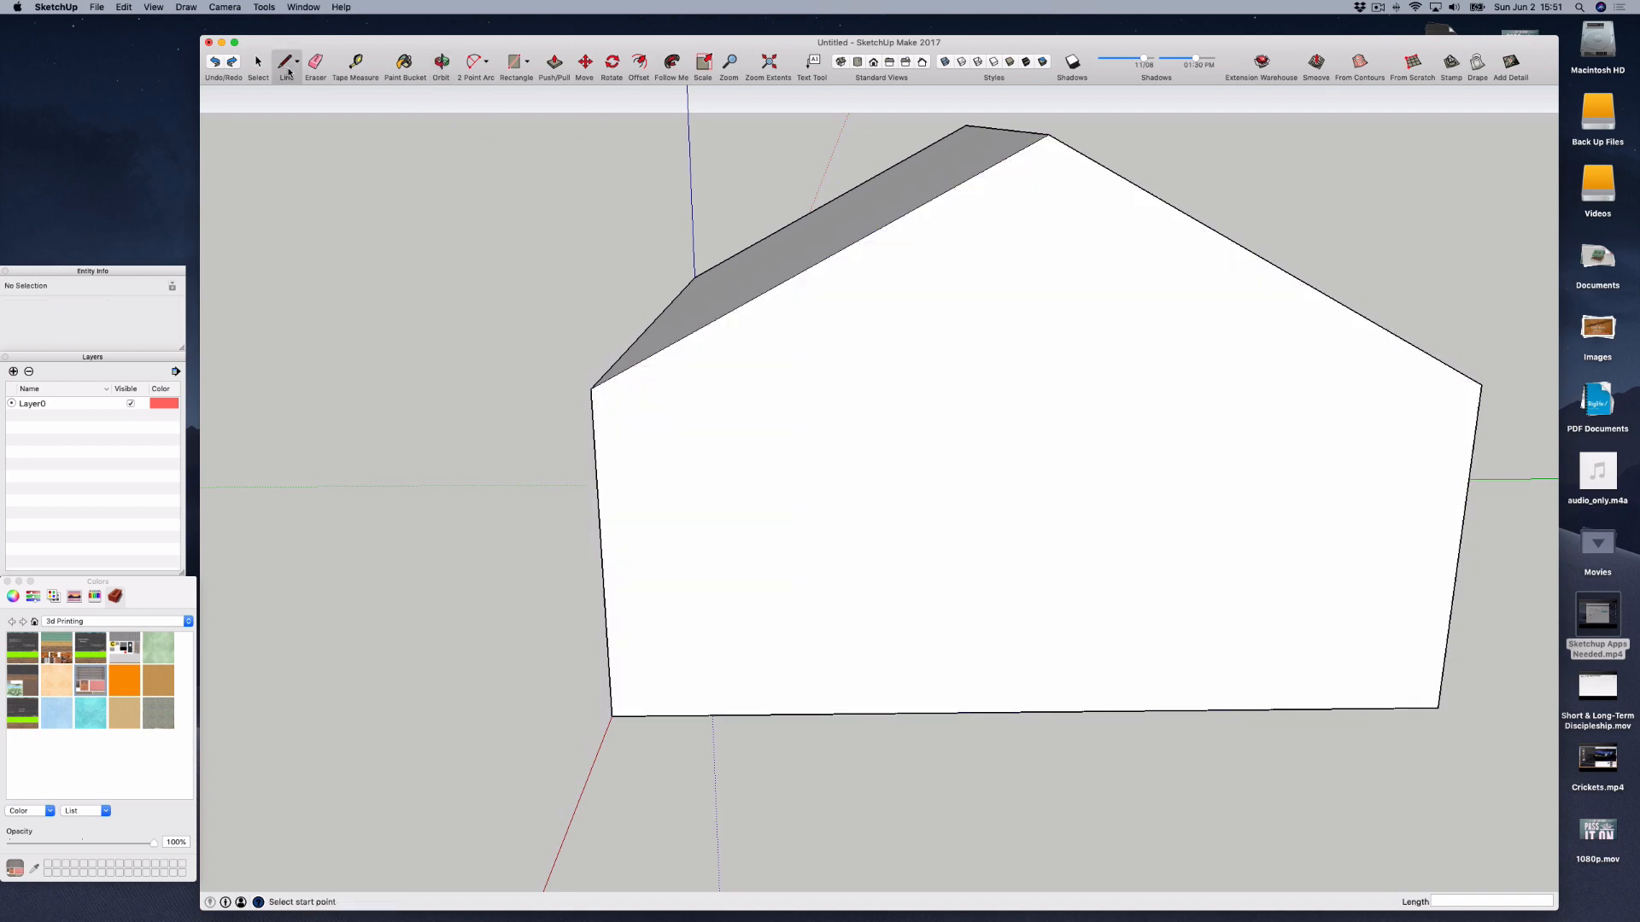
pyautogui.click(590, 388)
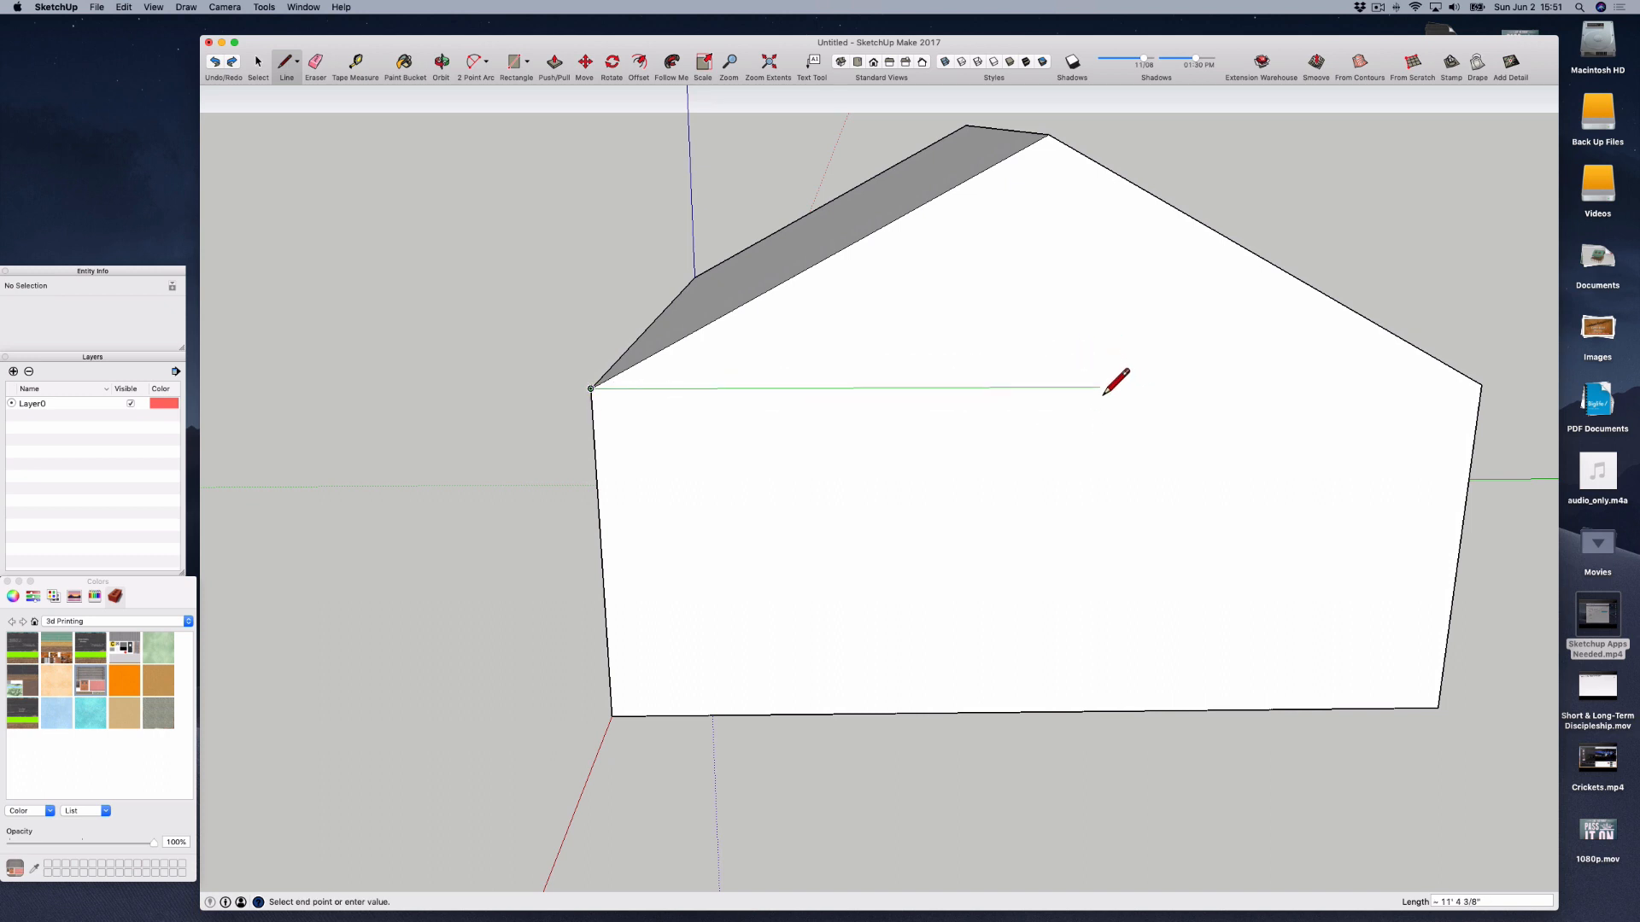
pyautogui.click(1482, 386)
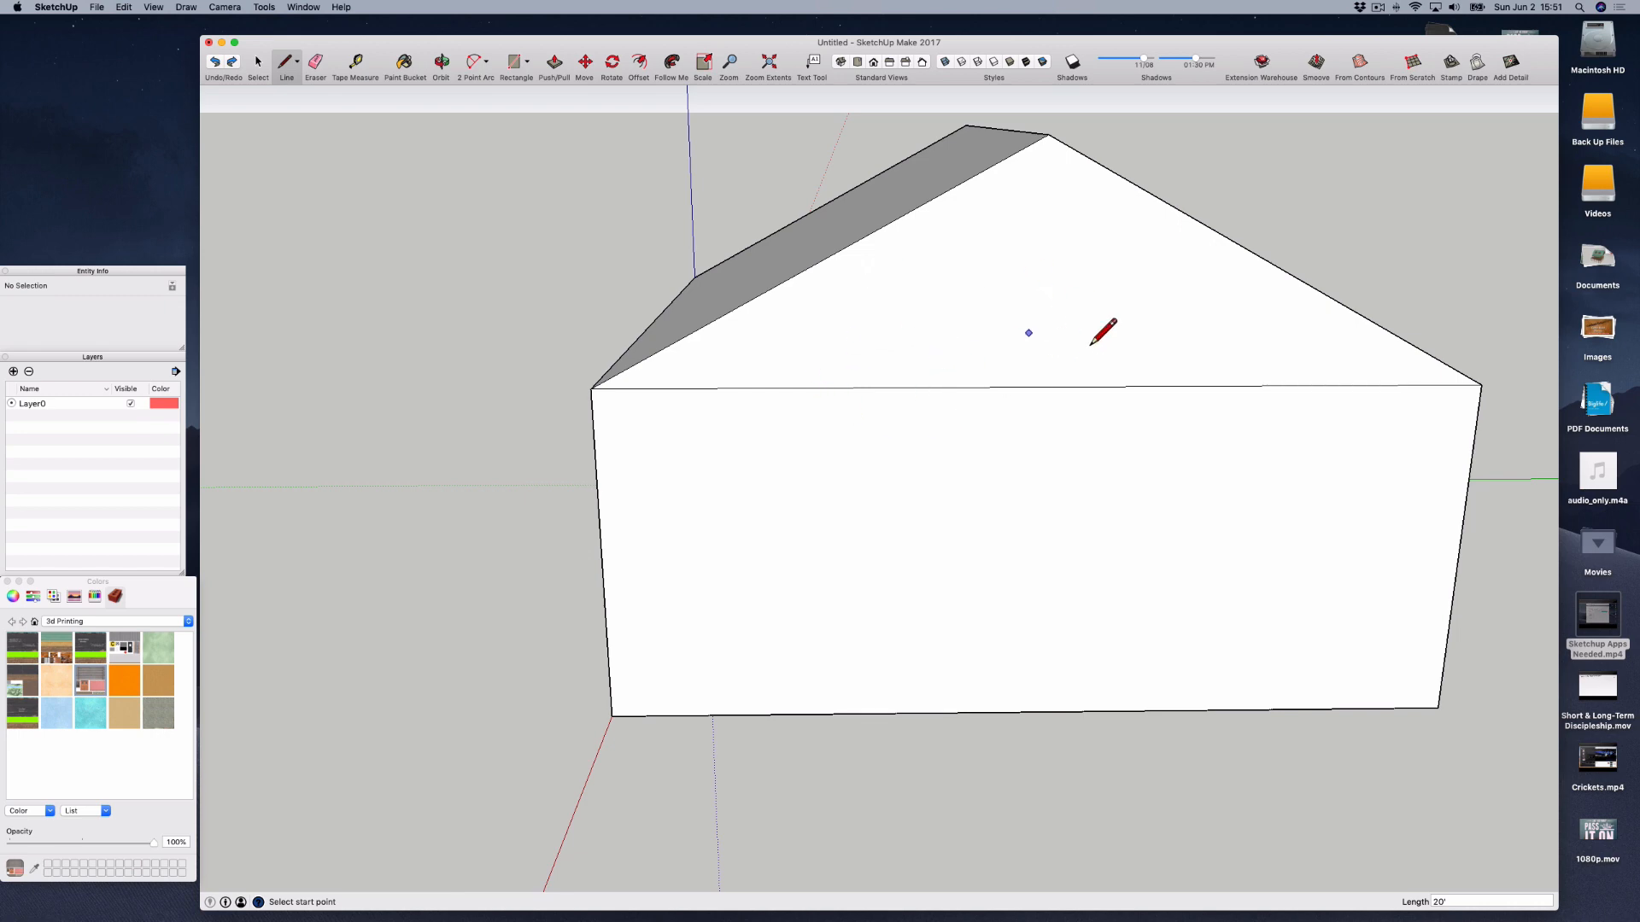
# - Draw a matching line between the two eave corners of the opposite gable wall, the one standing on the green axis
pyautogui.press('o')
pyautogui.moveTo(1328, 373); pyautogui.dragTo(304, 402)
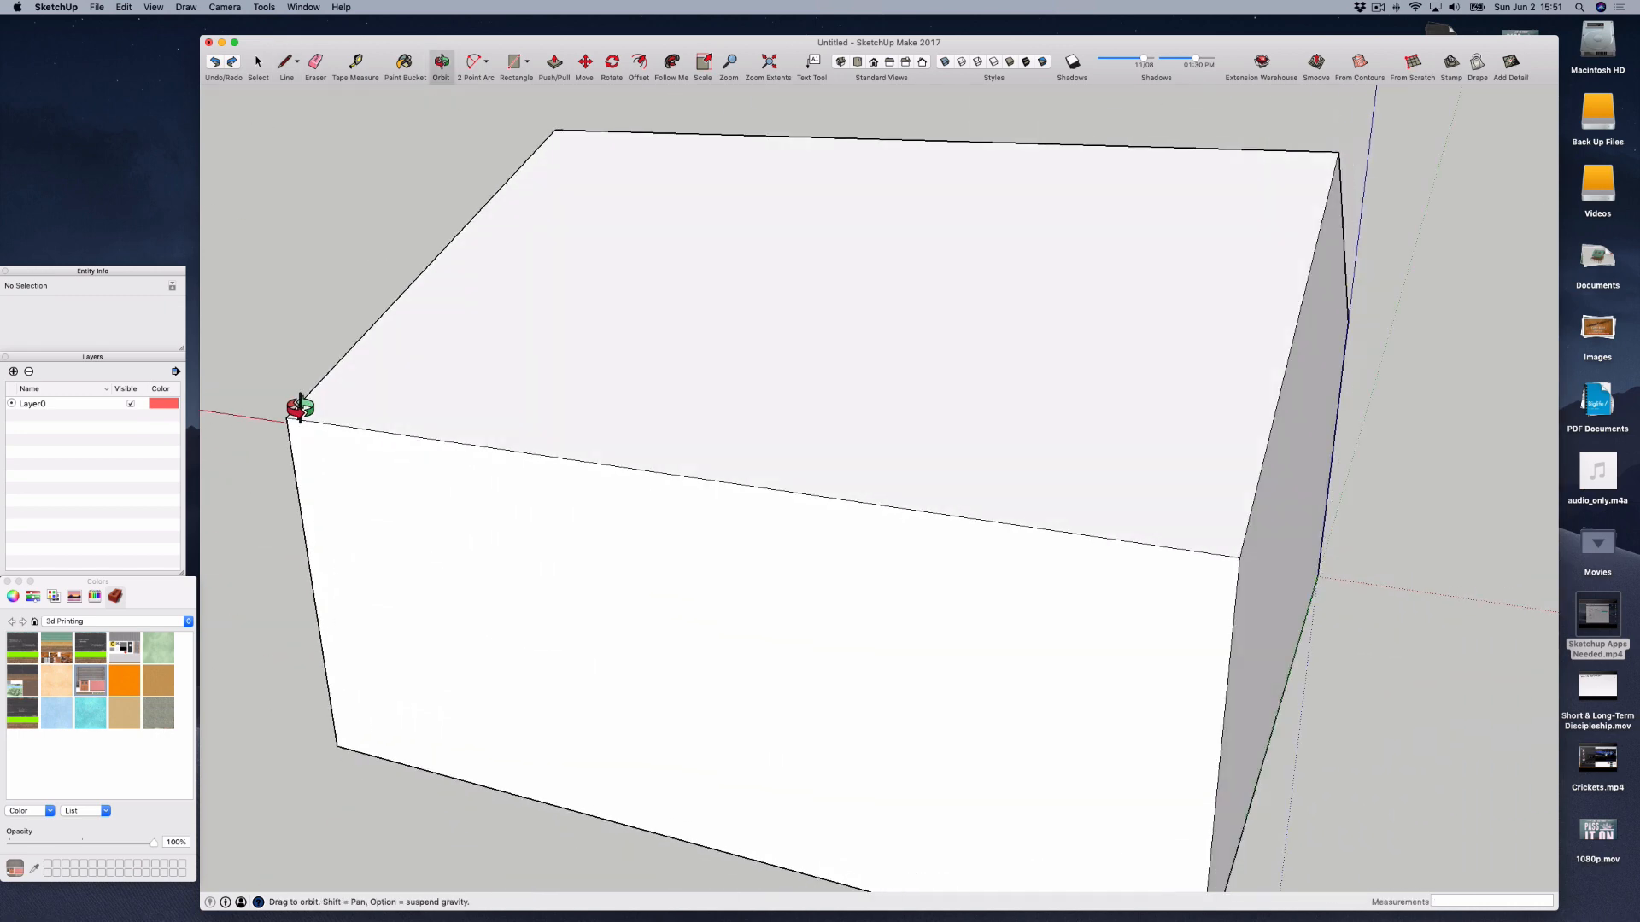
pyautogui.moveTo(1084, 436); pyautogui.dragTo(966, 413)
pyautogui.scroll(-8, 974, 415)
pyautogui.scroll(3, 1012, 416)
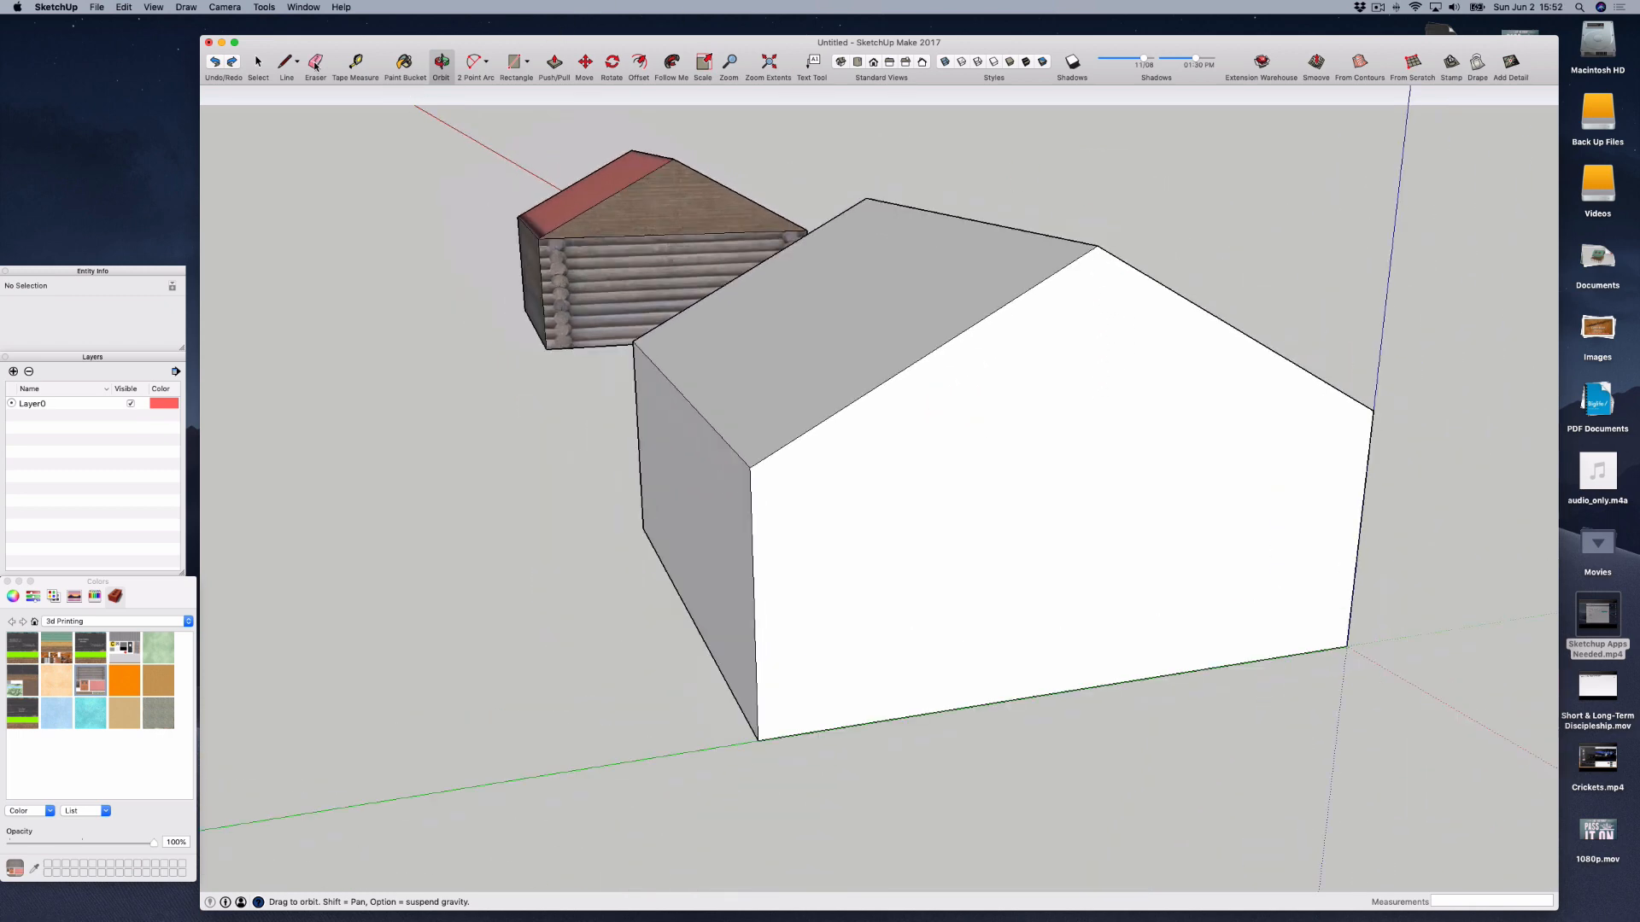
pyautogui.click(287, 68)
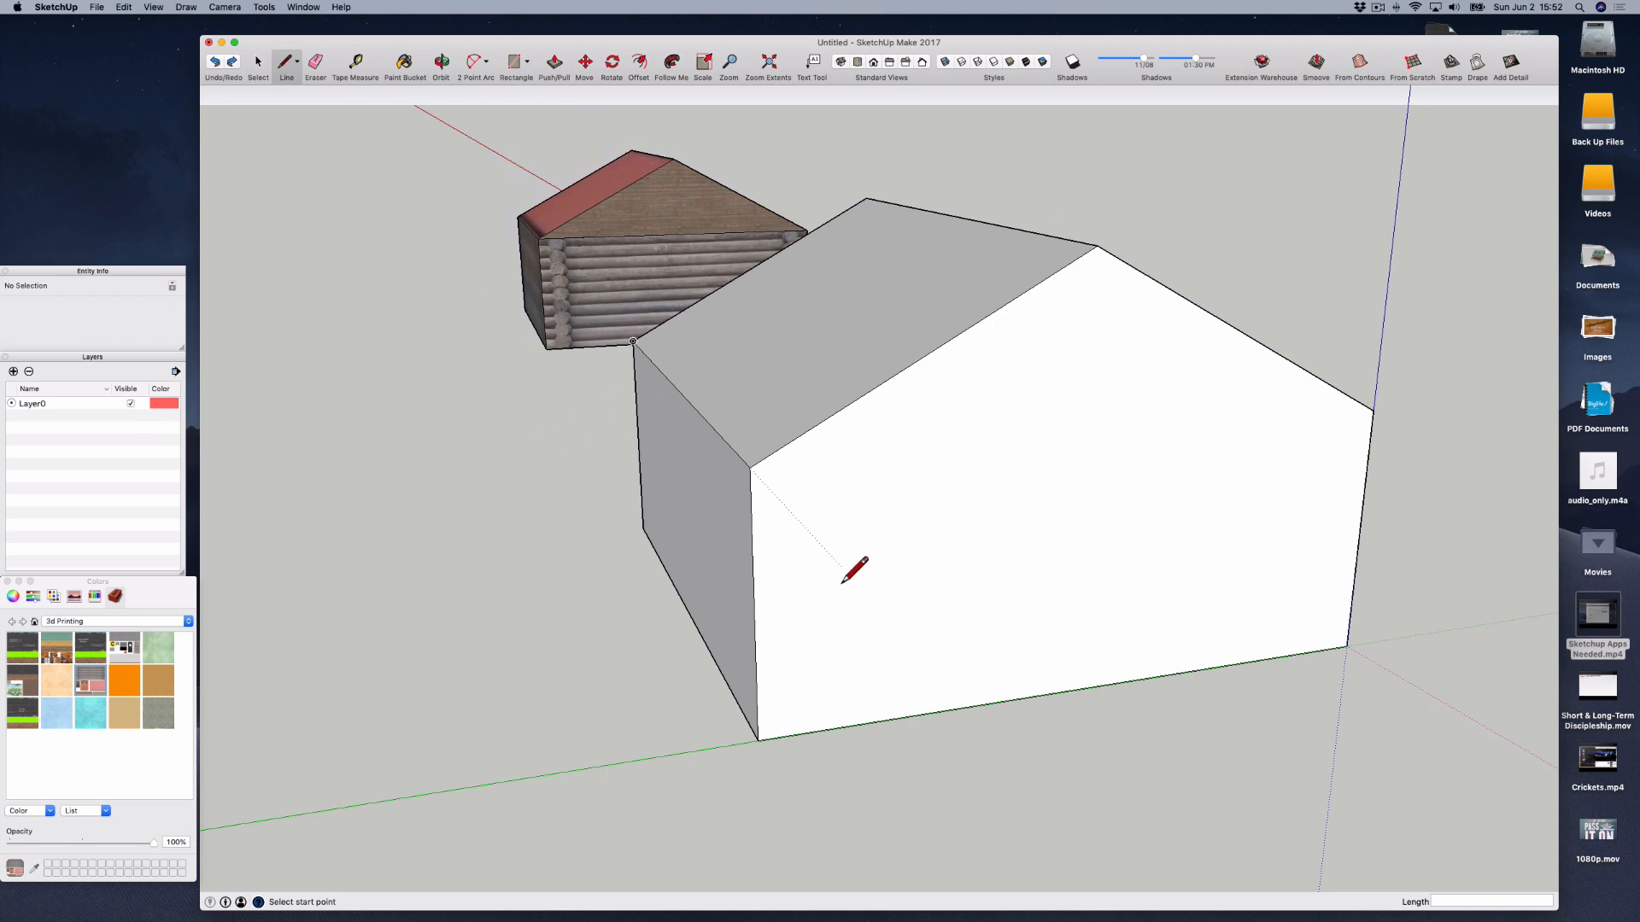
pyautogui.click(749, 468)
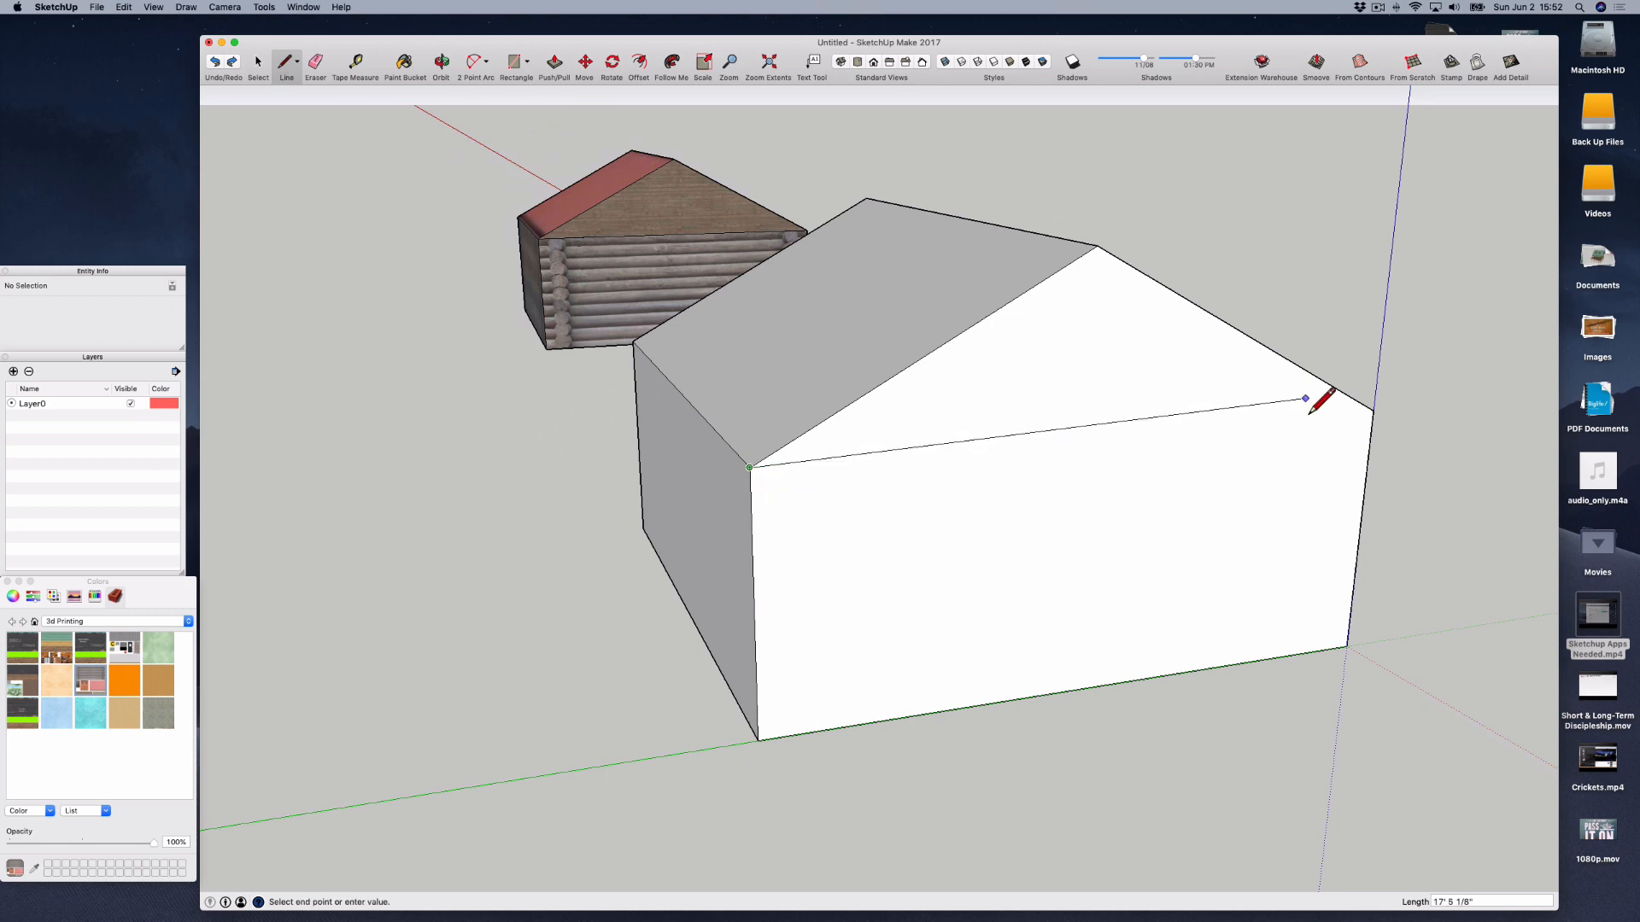
pyautogui.click(1375, 427)
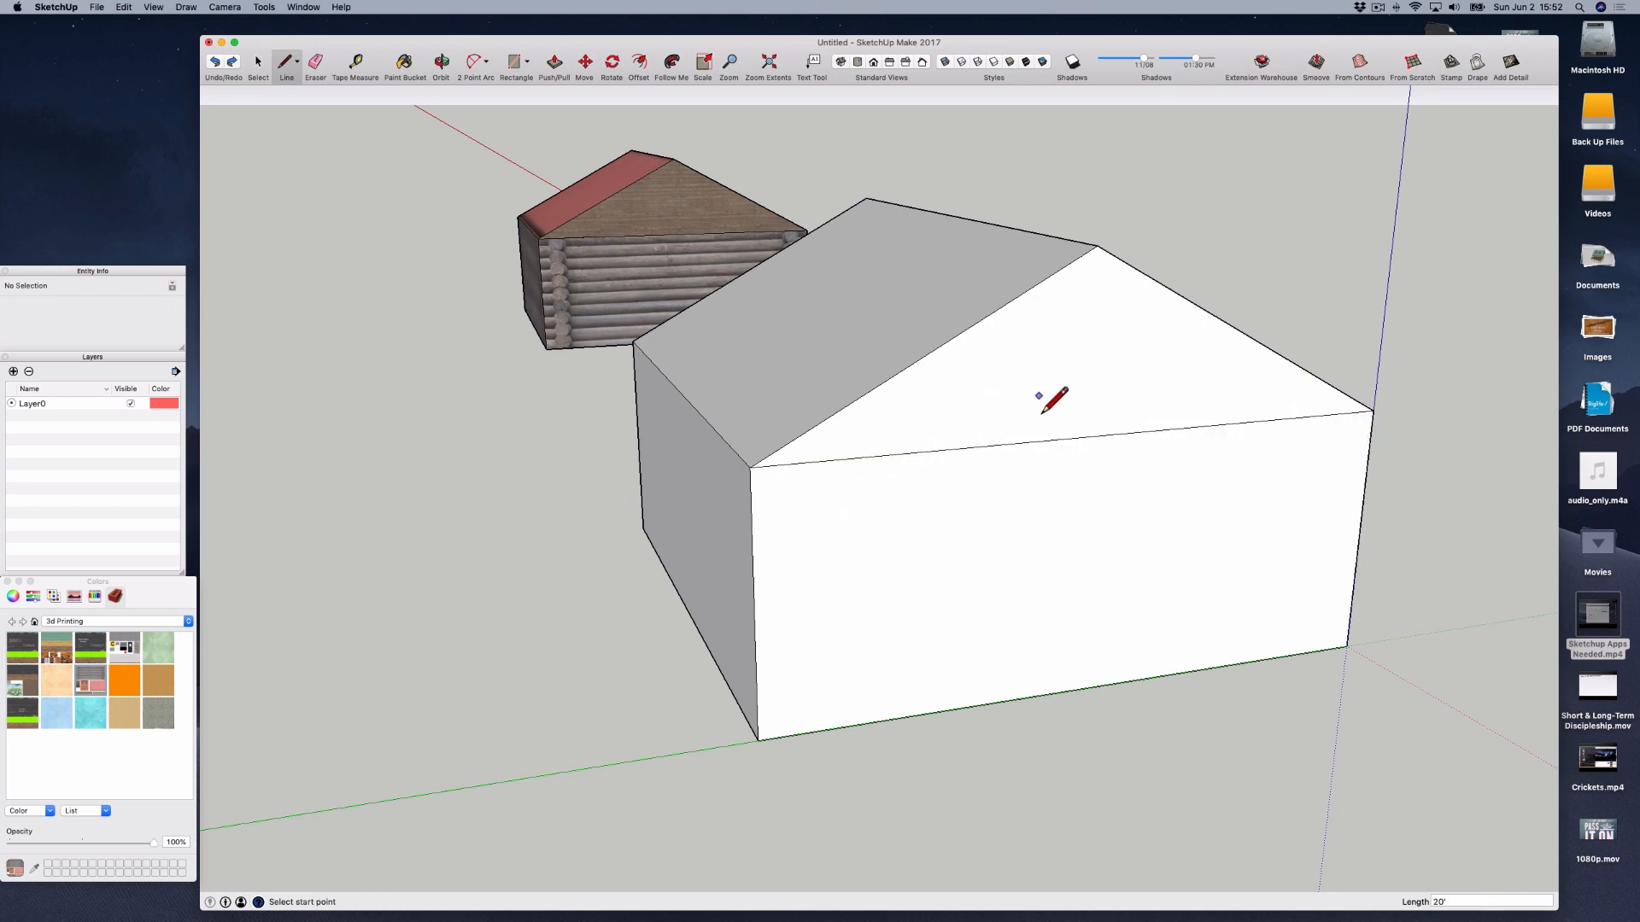
# - Examine the cabin's gable ends, roof slopes and side walls from several directions
pyautogui.press('o')
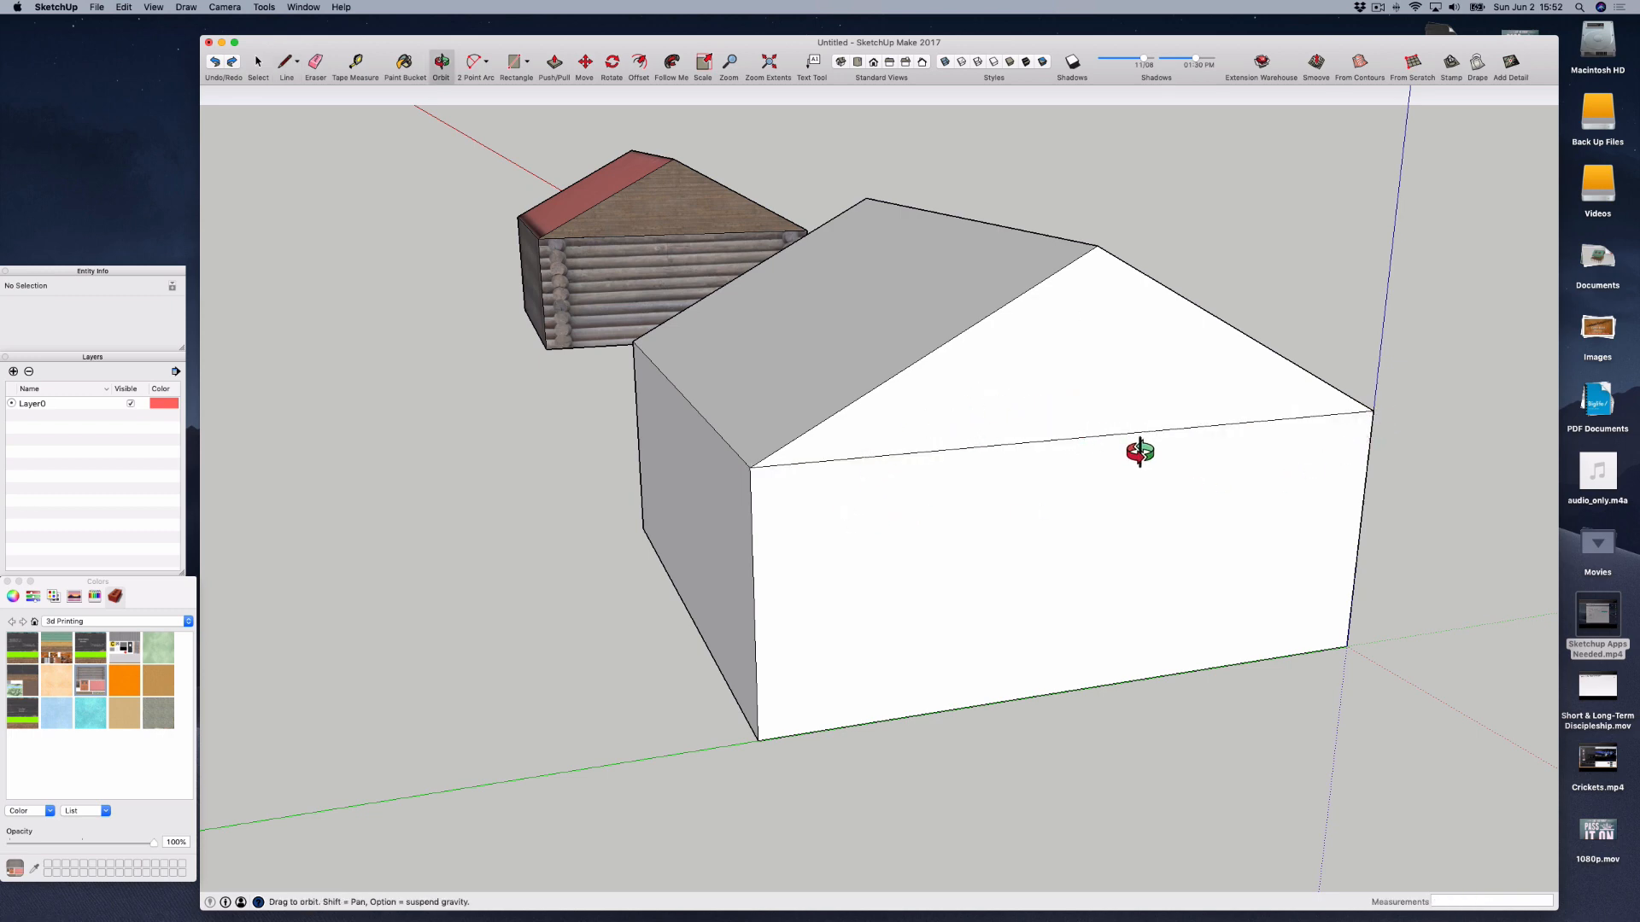
pyautogui.moveTo(1144, 452); pyautogui.dragTo(684, 476)
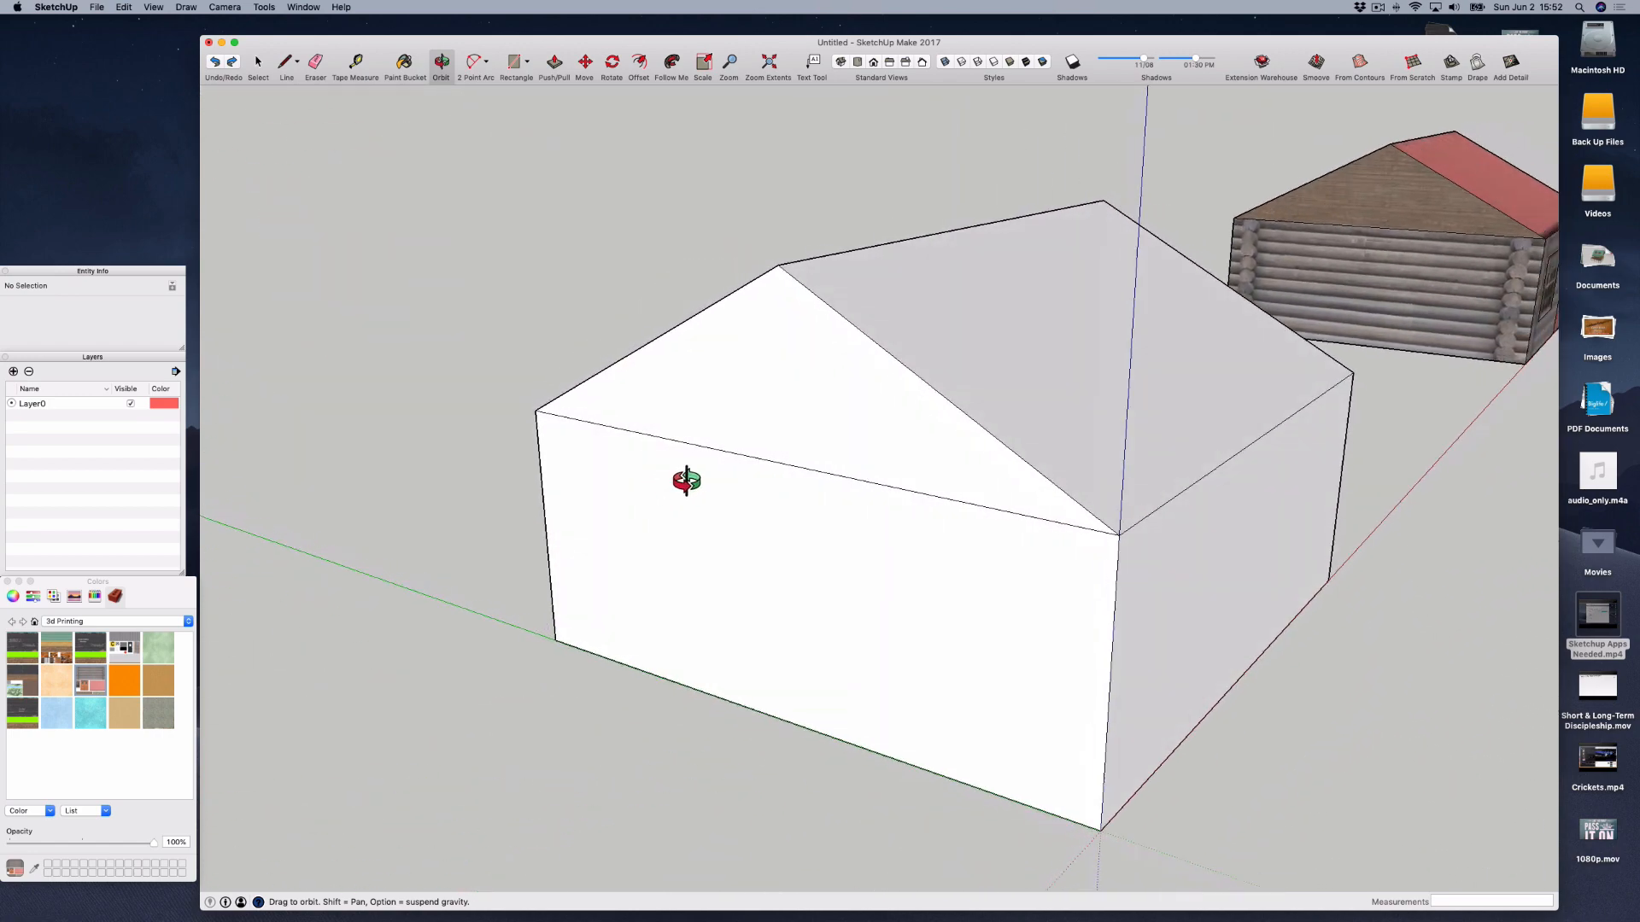
pyautogui.moveTo(1244, 413); pyautogui.dragTo(889, 493)
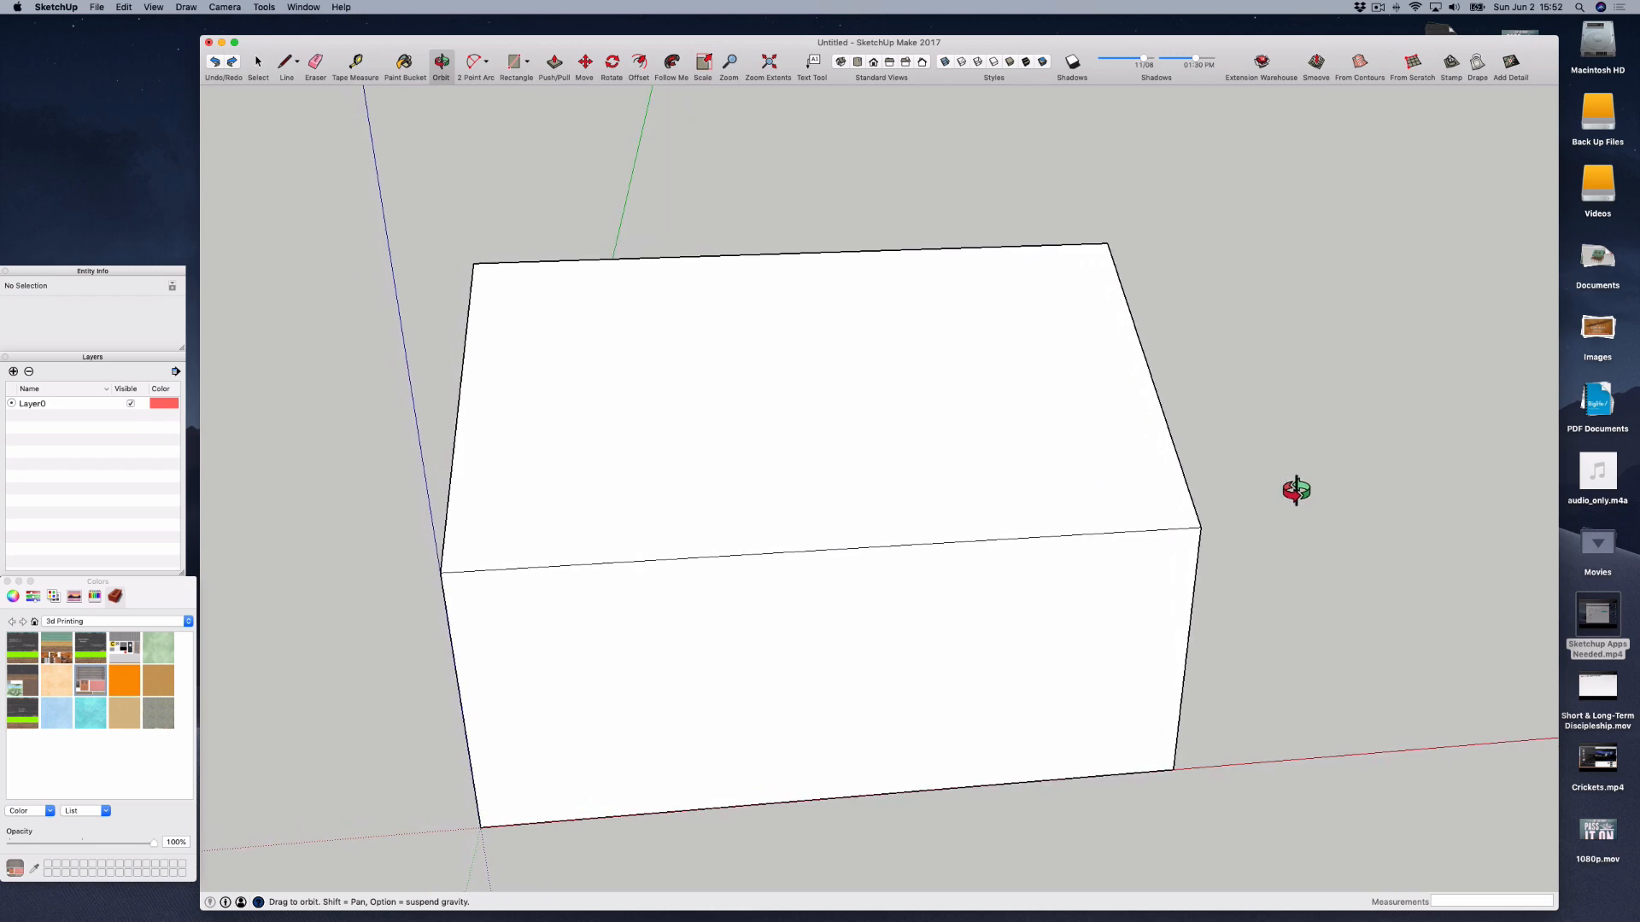
pyautogui.moveTo(1022, 506); pyautogui.dragTo(1374, 326)
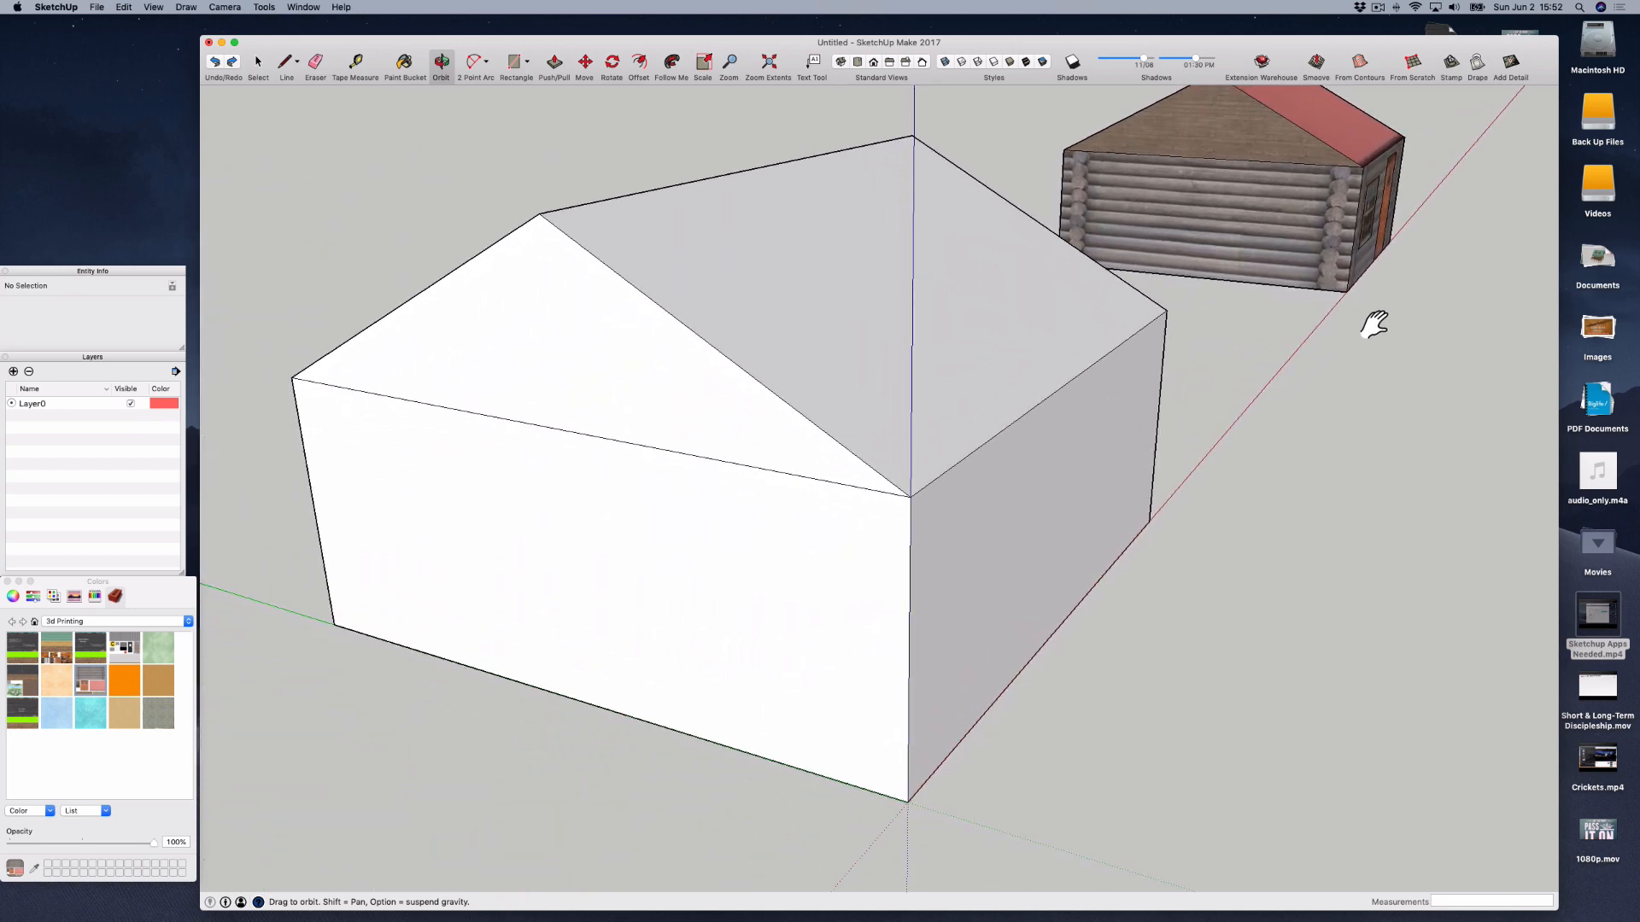
pyautogui.moveTo(1236, 449); pyautogui.dragTo(1178, 484)
pyautogui.moveTo(708, 548); pyautogui.dragTo(606, 407)
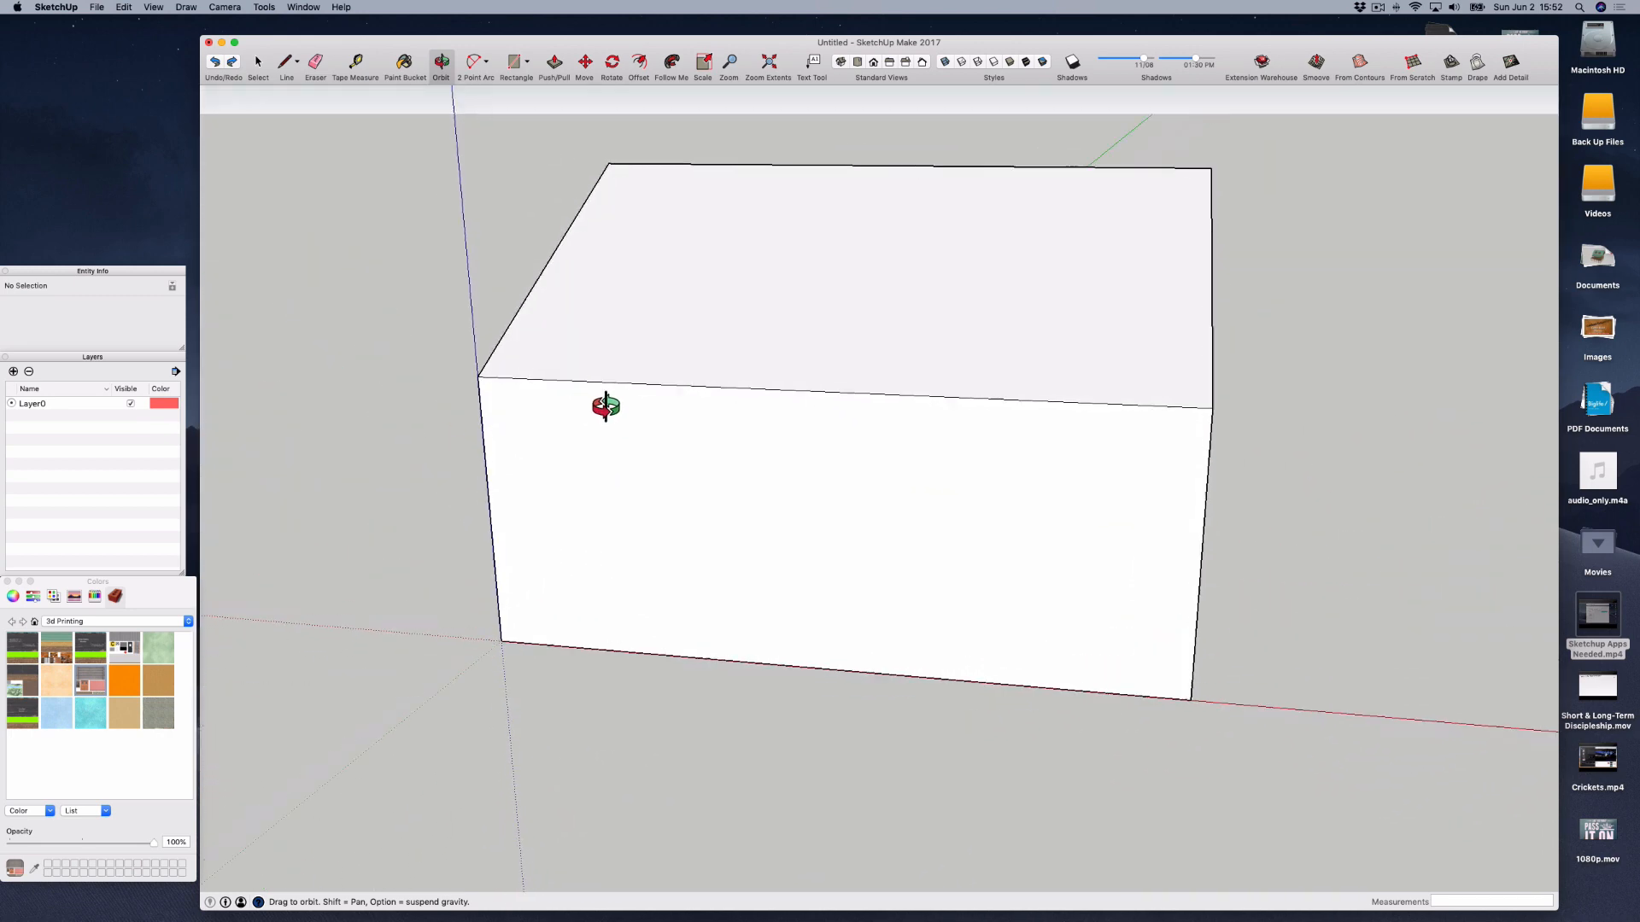
pyautogui.moveTo(1076, 510); pyautogui.dragTo(530, 369)
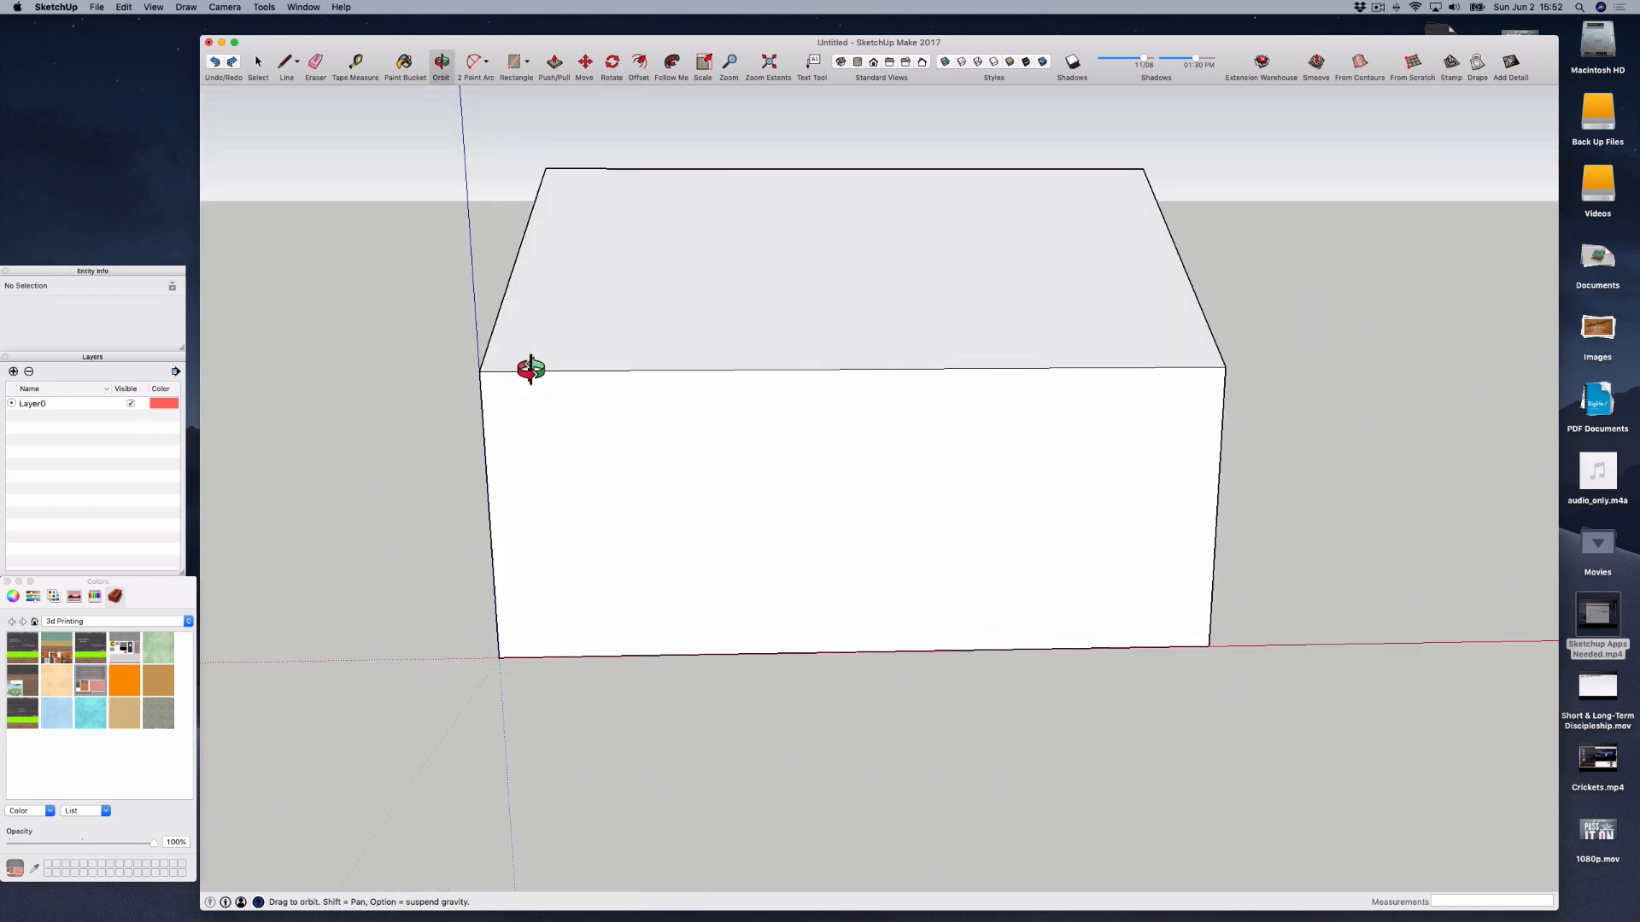